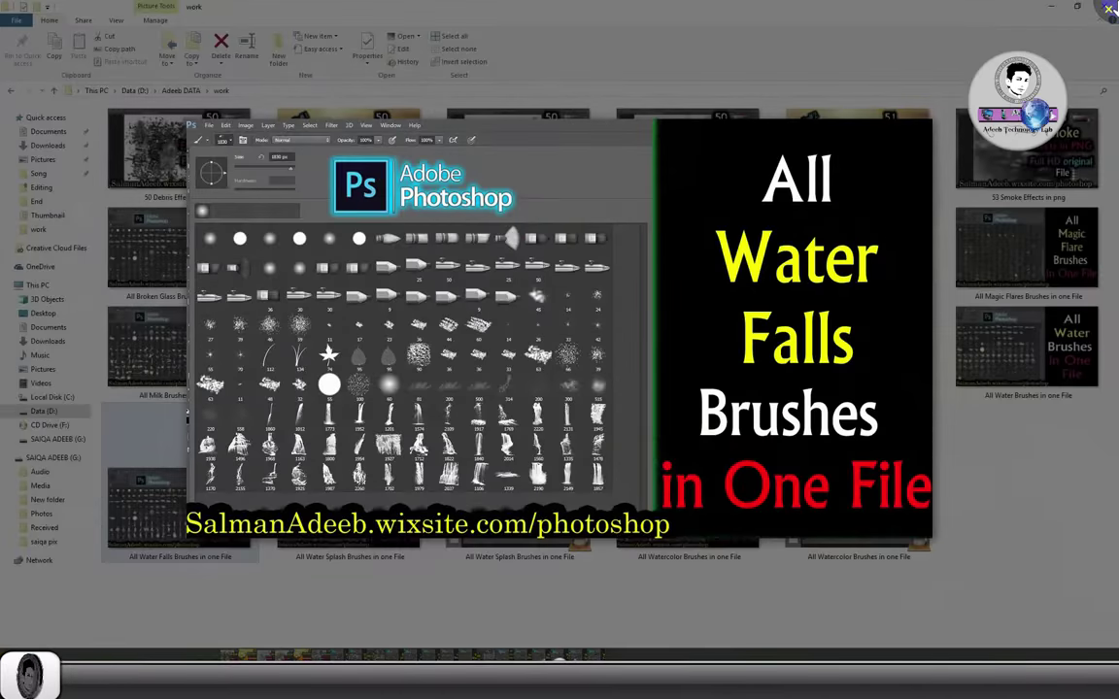
Close the Water Falls brushes preview and leave the file name unchanged
left_click(1109, 9)
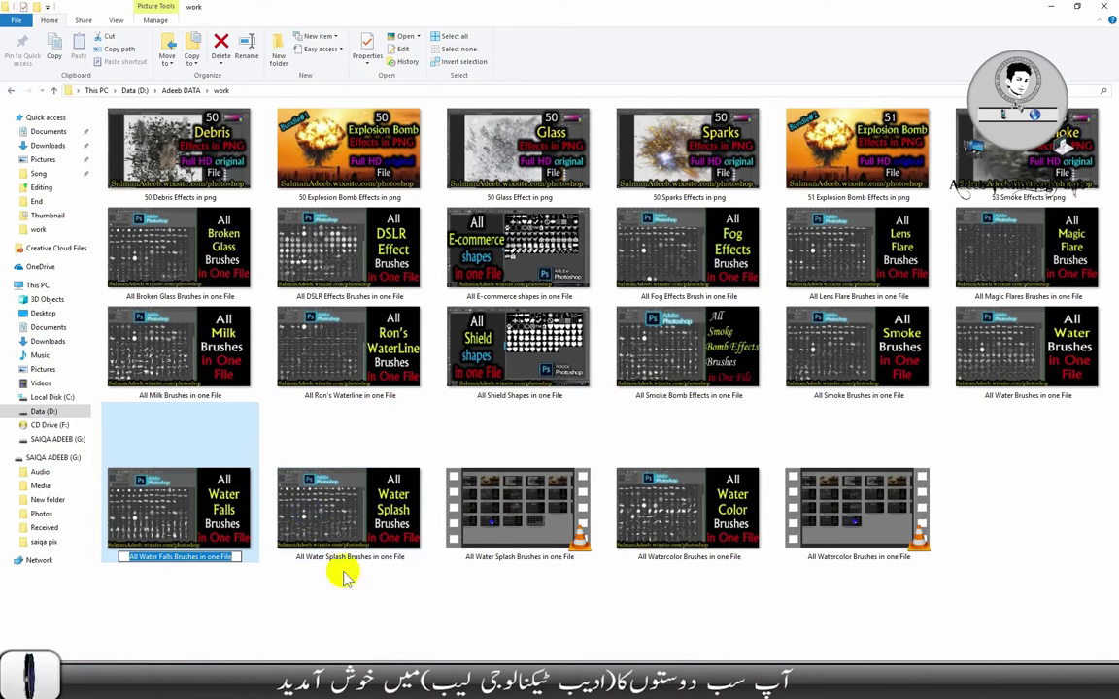
left_click(529, 638)
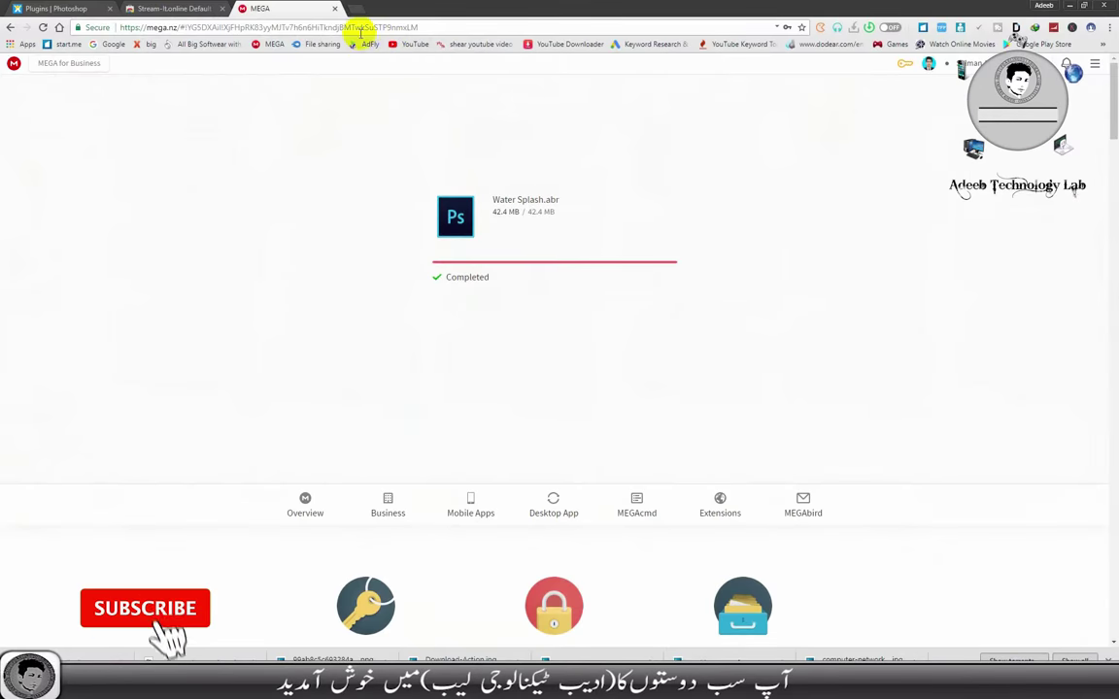
Load the wixsite Photoshop section from the address bar and close the other browser tabs
left_click(360, 28)
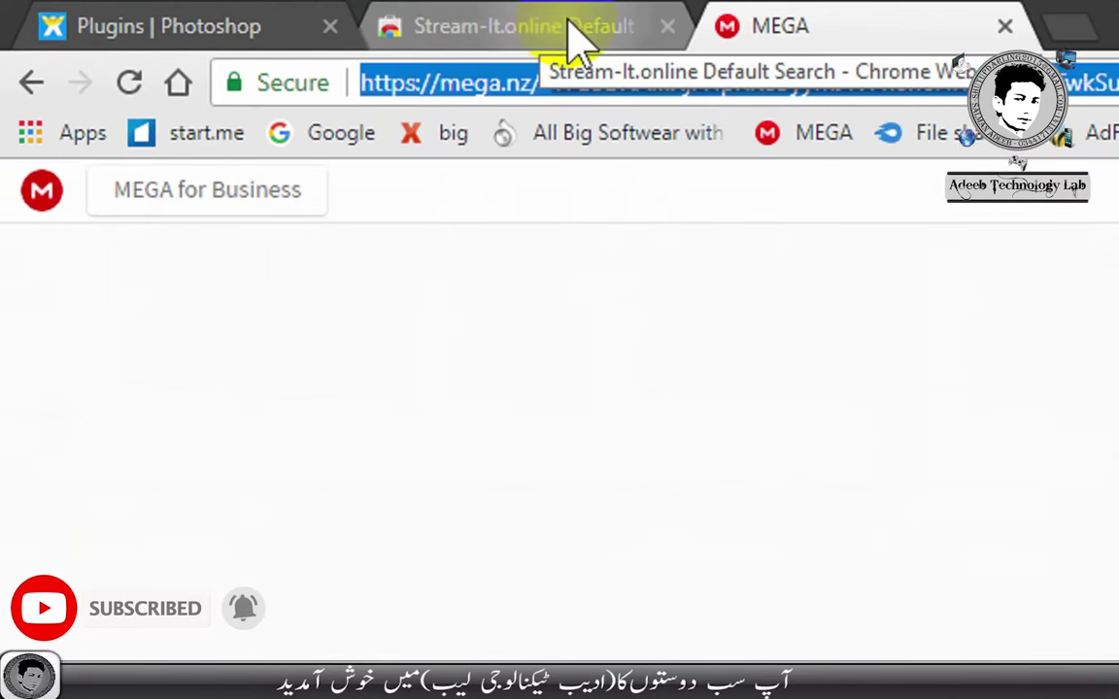
type("s")
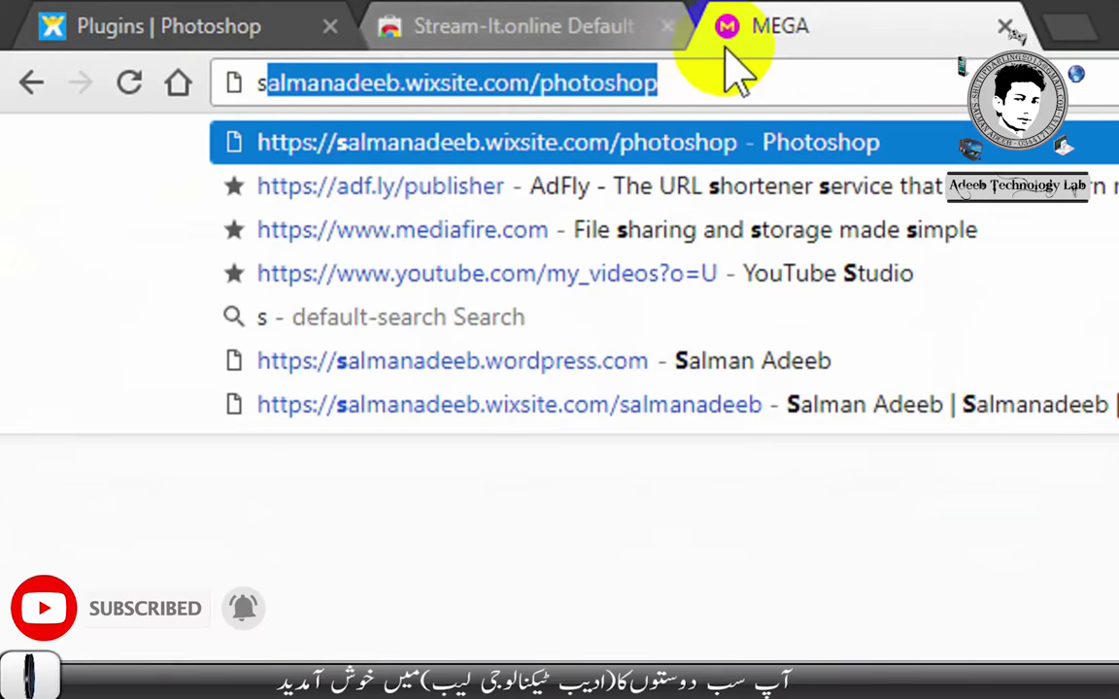
left_click(769, 80)
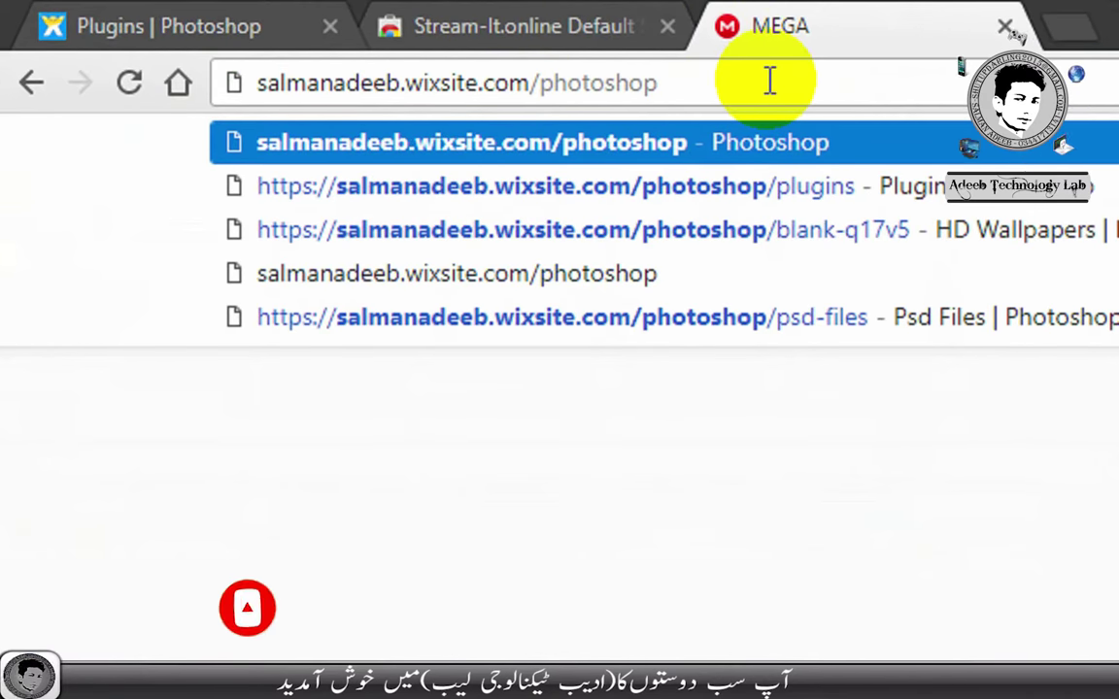
key("Return")
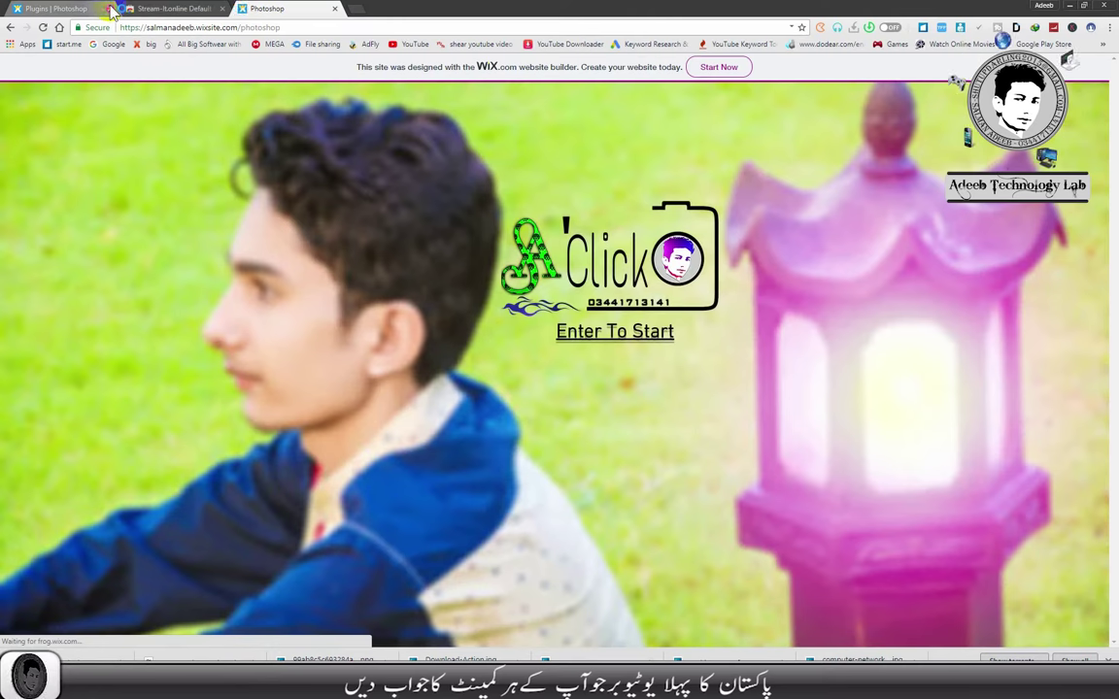
left_click(109, 8)
left_click(109, 8)
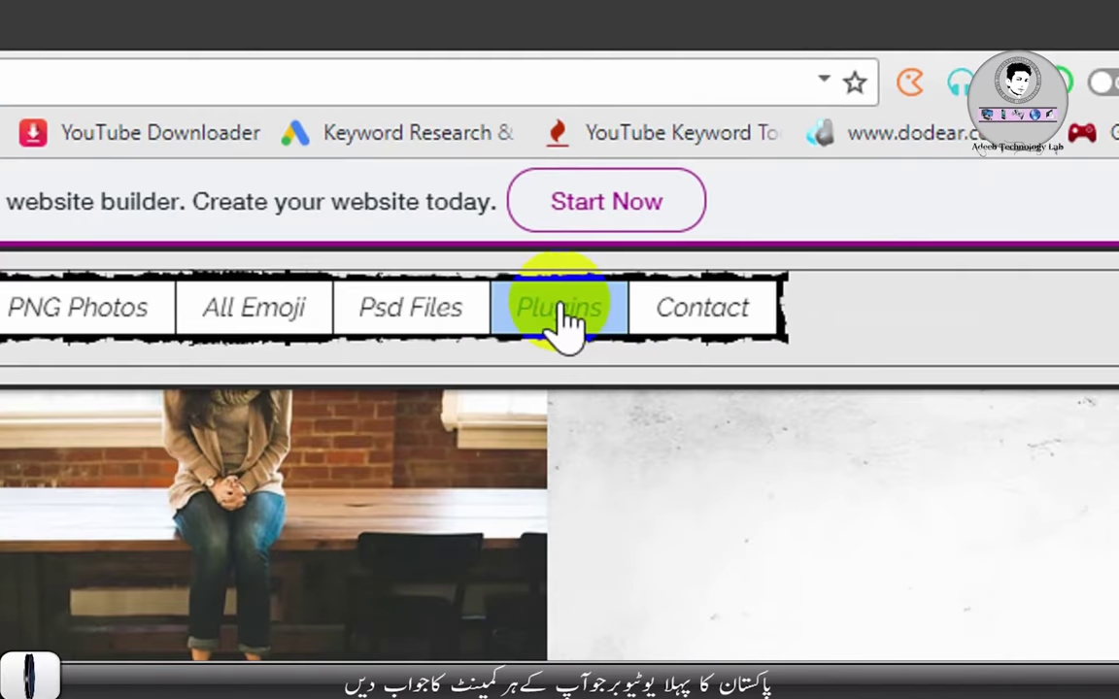
On the Plugins page, find 'Water Falls Brushes in one File' and open its post
left_click(561, 312)
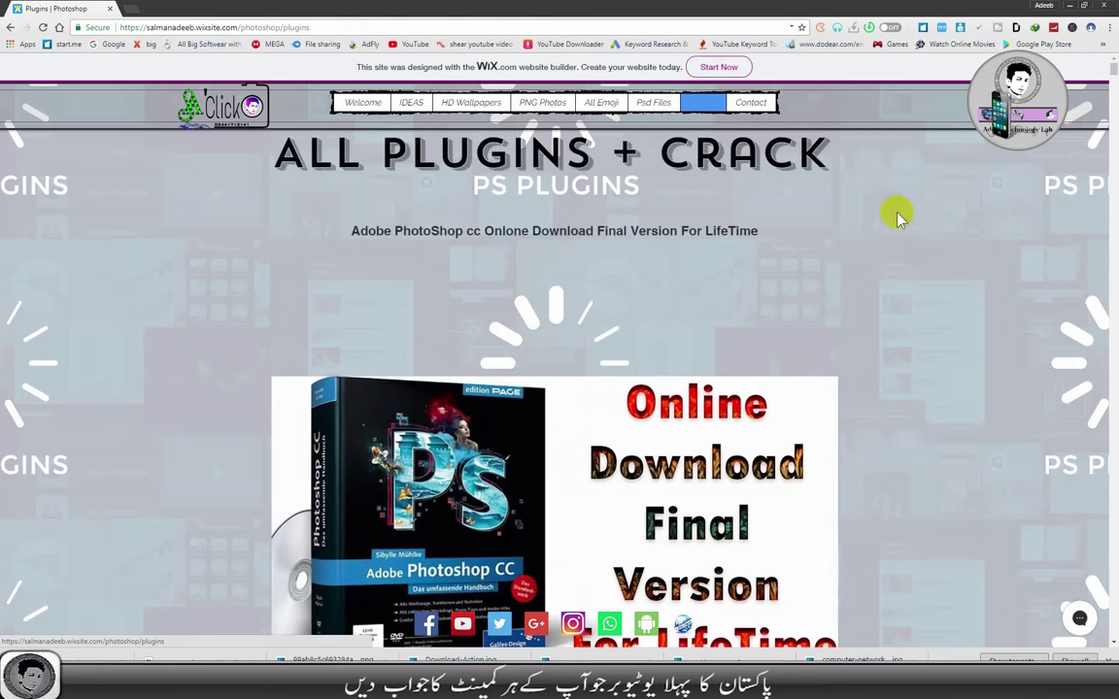
key("ctrl+f")
type("All Water Falls Brushes in one File")
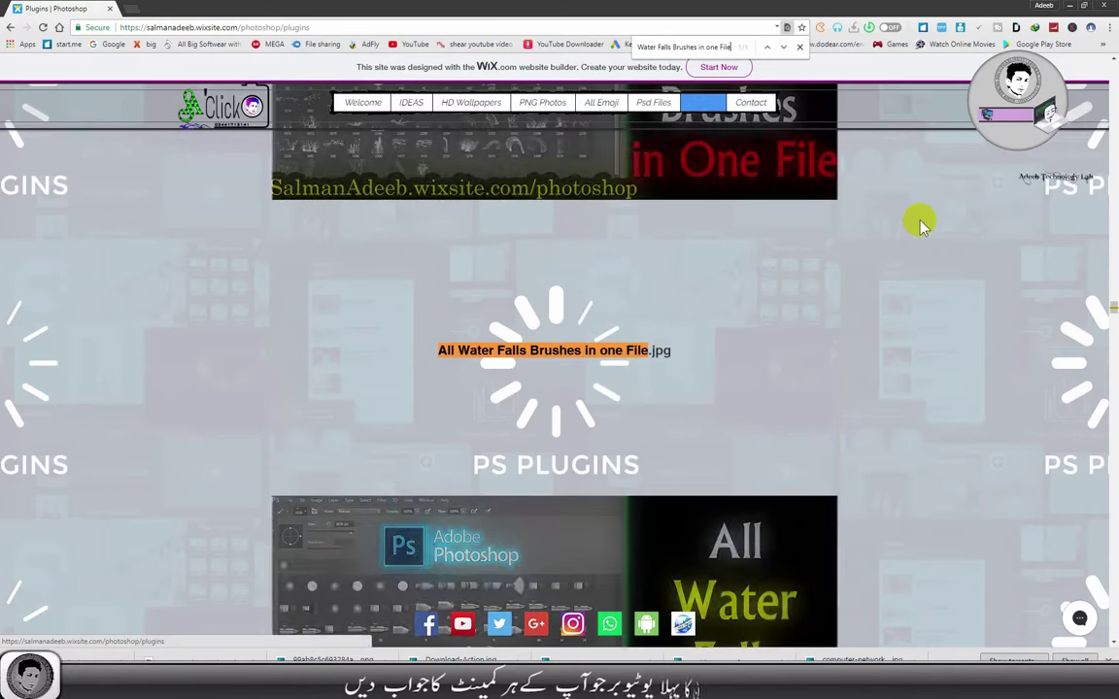
scroll(991, 302, "down", 2)
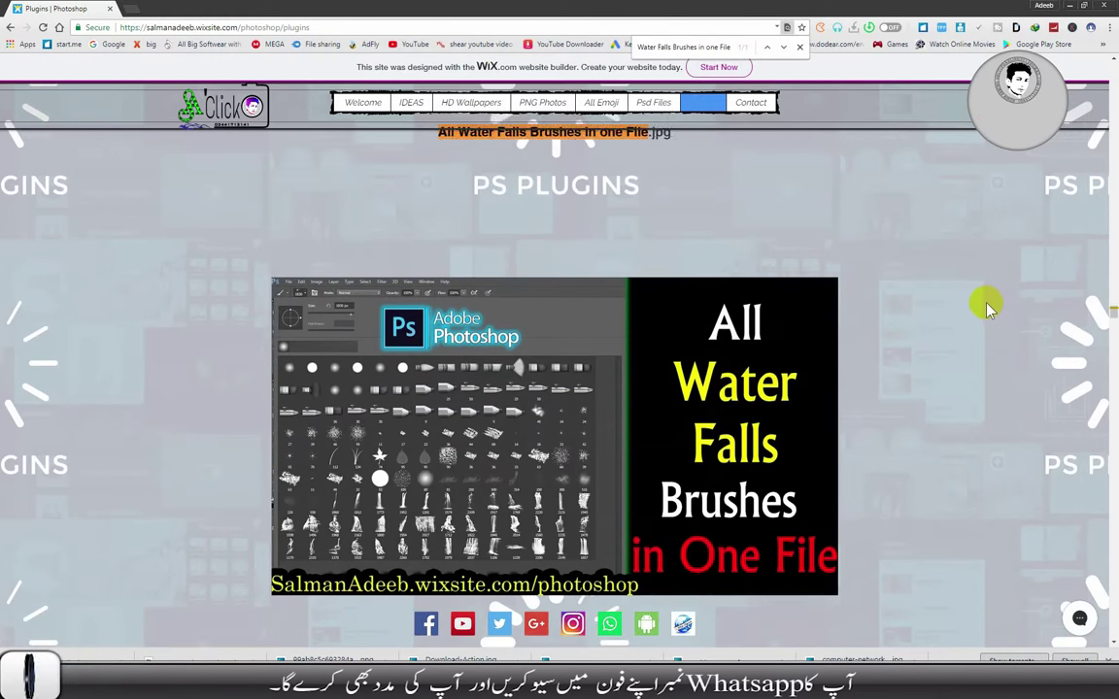
left_click(565, 394)
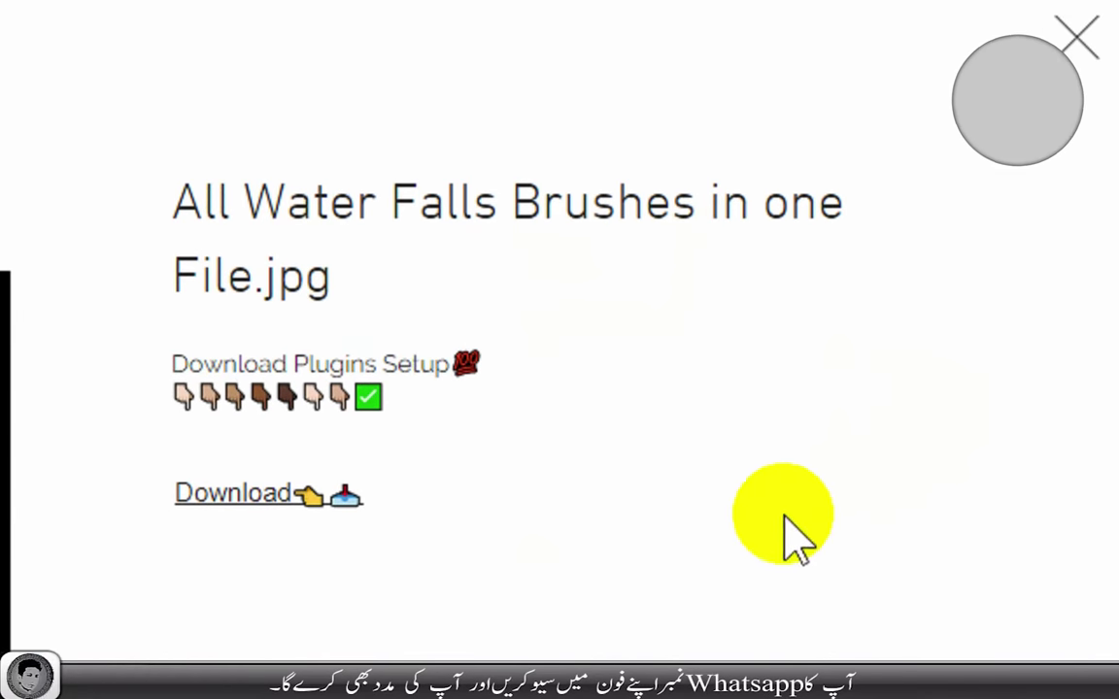
Follow the brushes download link and skip the AdFly ad to reach MEGA's Waterfalls.abr page
left_click(281, 494)
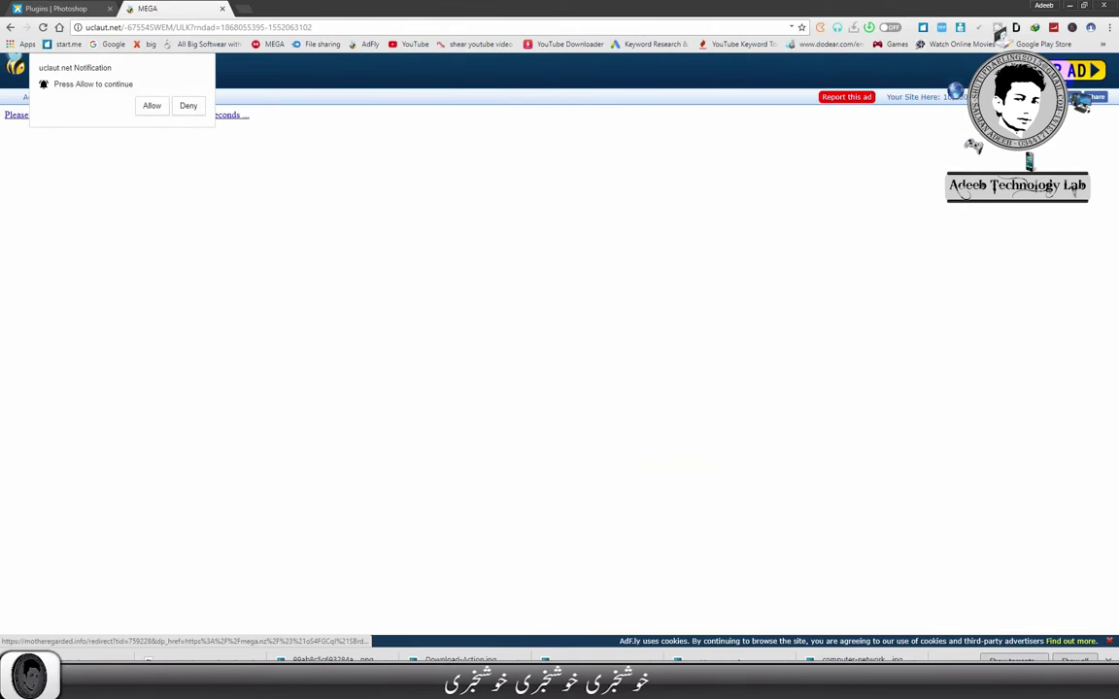
left_click(1083, 70)
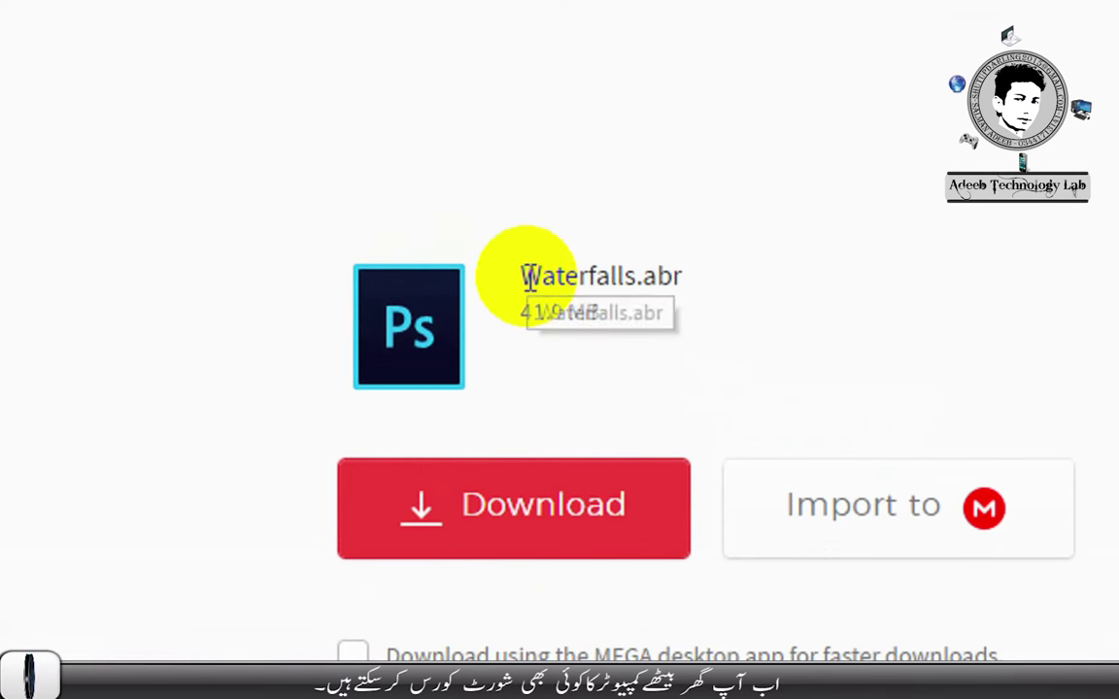
Select the Waterfalls.abr name on MEGA, then download and save it to Downloads
left_click_drag(495, 201, 535, 201)
left_click_drag(649, 282, 695, 281)
left_click(573, 519)
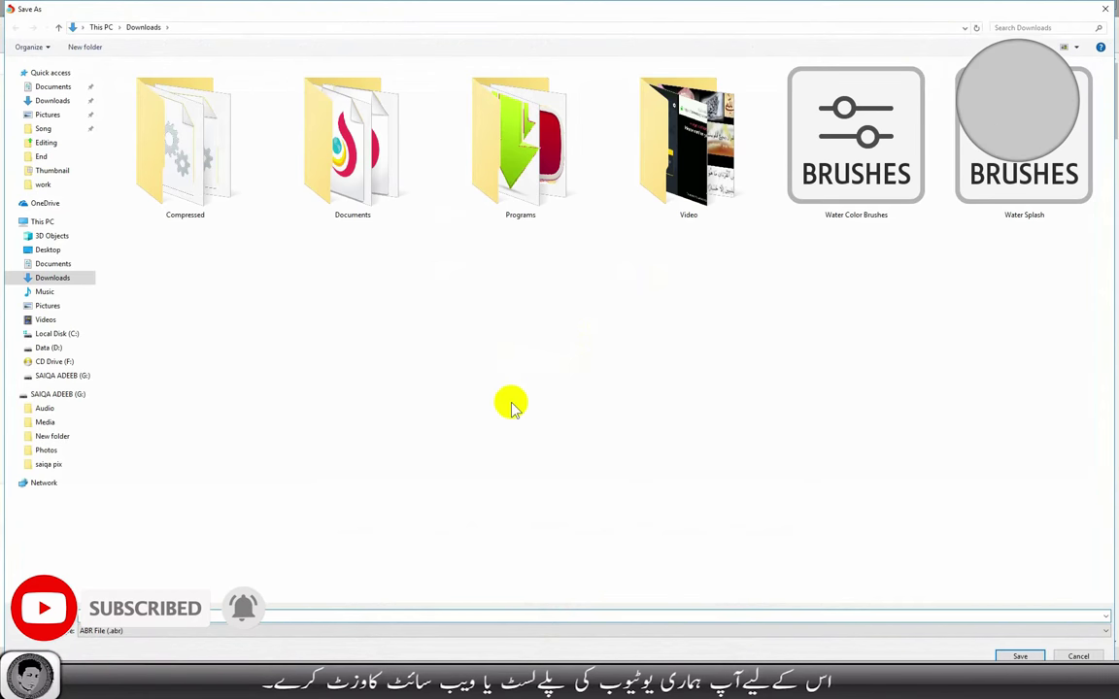
left_click(73, 278)
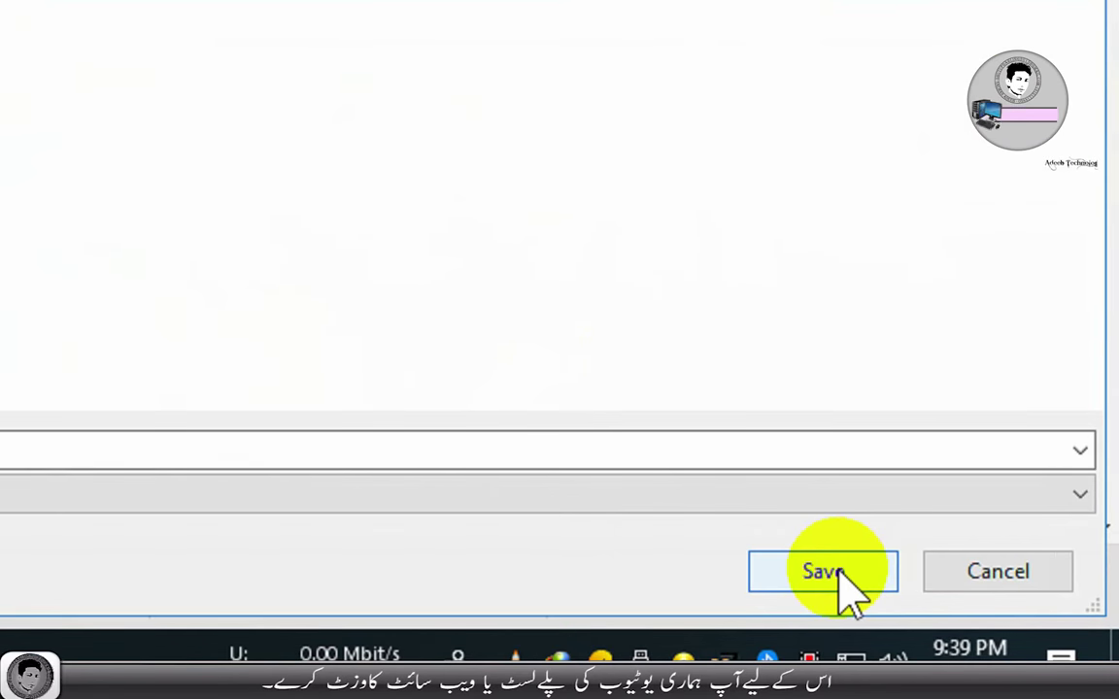
left_click(840, 573)
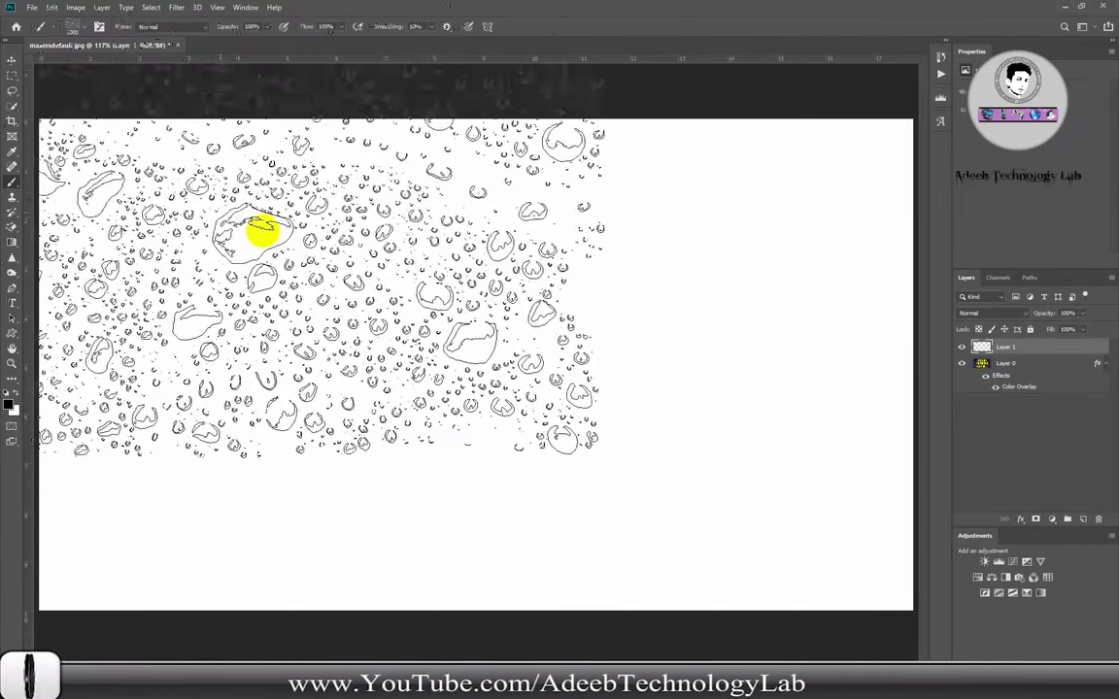
Open the brush presets, select the Water Splash group and bring up its options menu
left_click(76, 26)
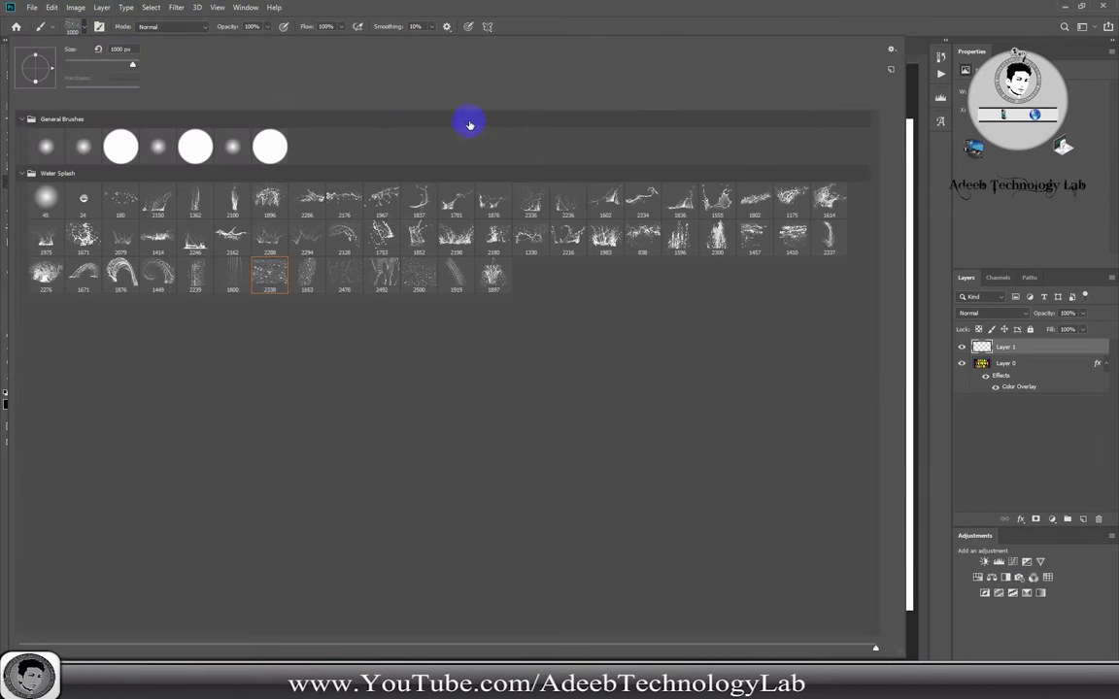
left_click(537, 173)
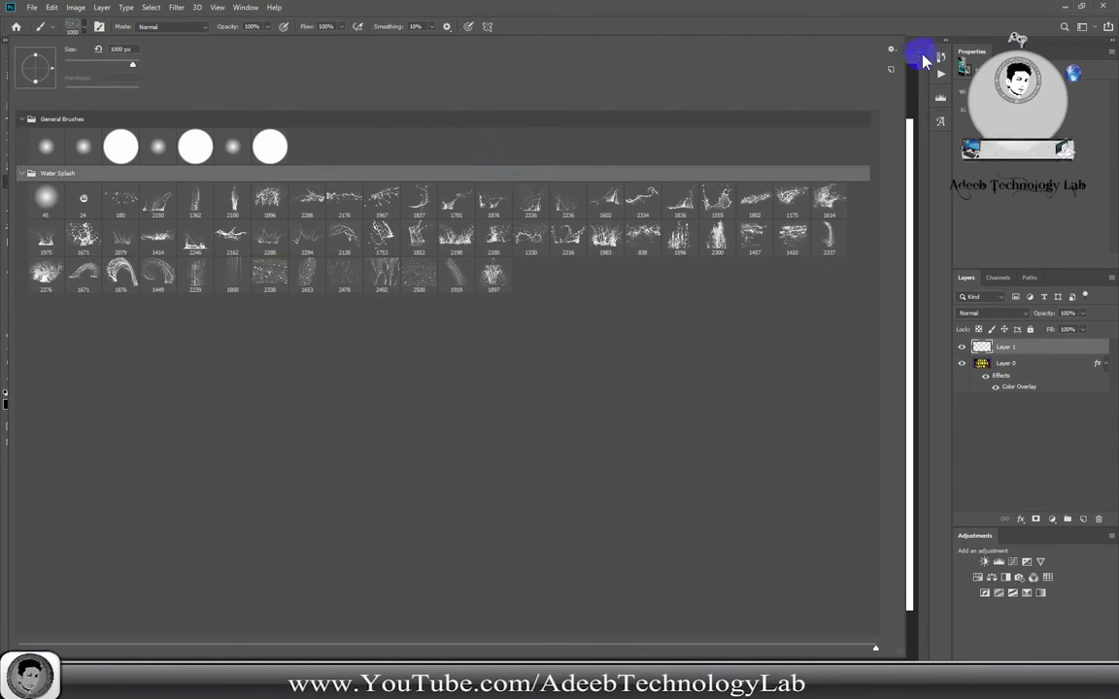
left_click(892, 49)
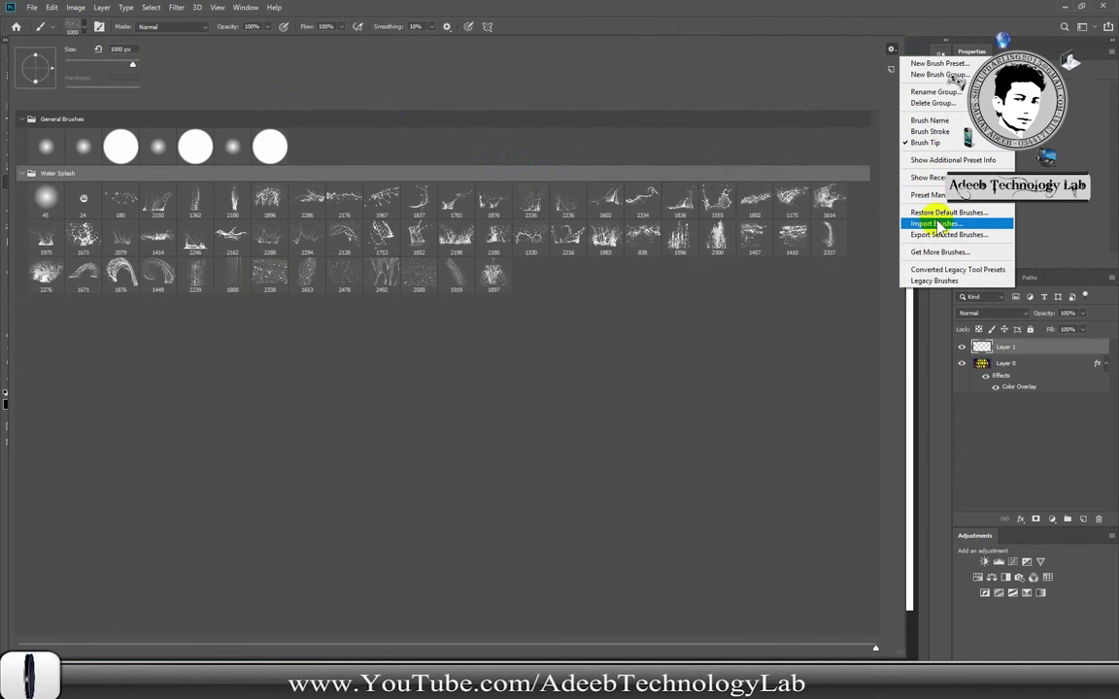
Delete the Water Splash brush group and confirm, leaving only General Brushes
left_click(954, 106)
left_click(522, 253)
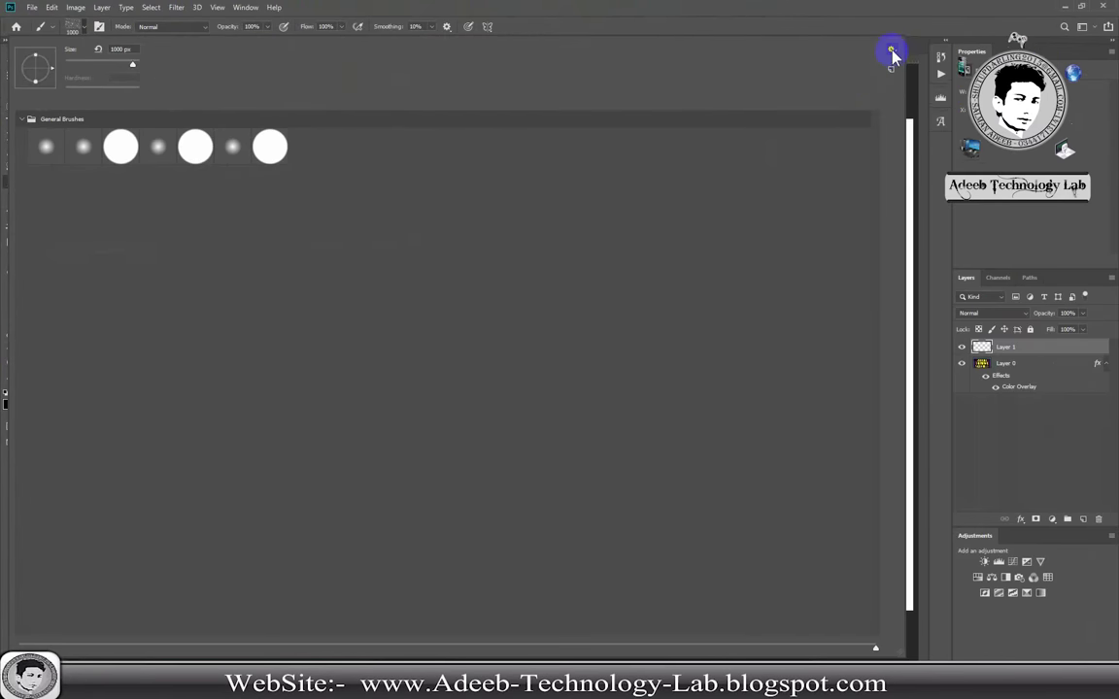
left_click(892, 50)
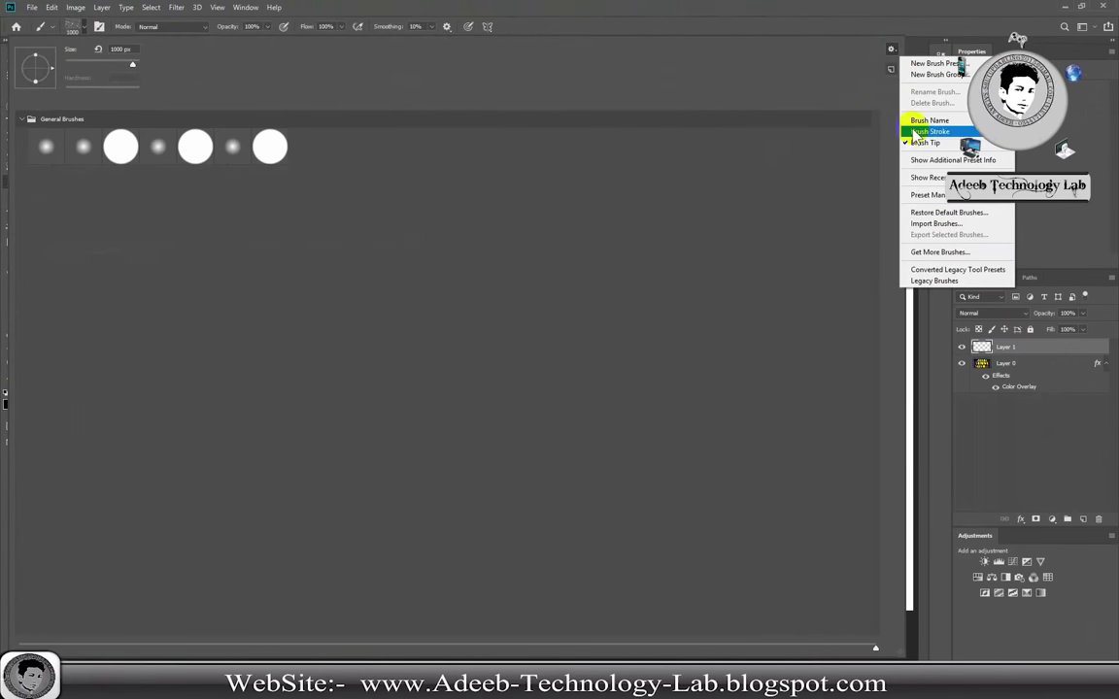
Import Waterfalls.abr from Downloads, expand the Waterfalls group and select brush 1917
left_click(988, 230)
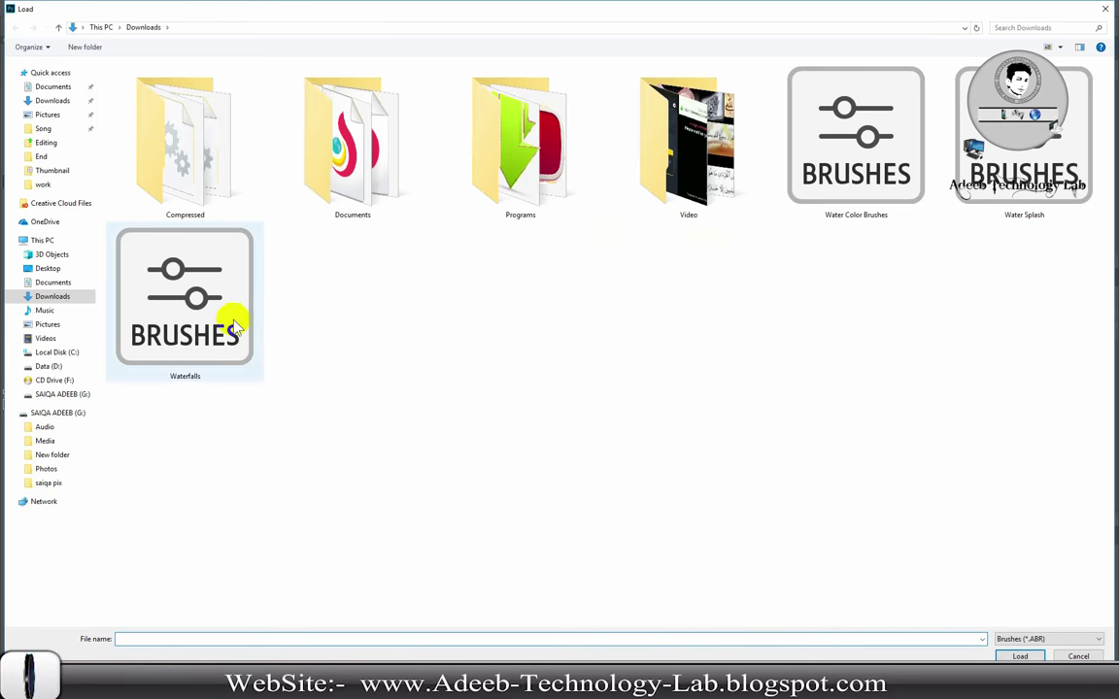
left_click(221, 313)
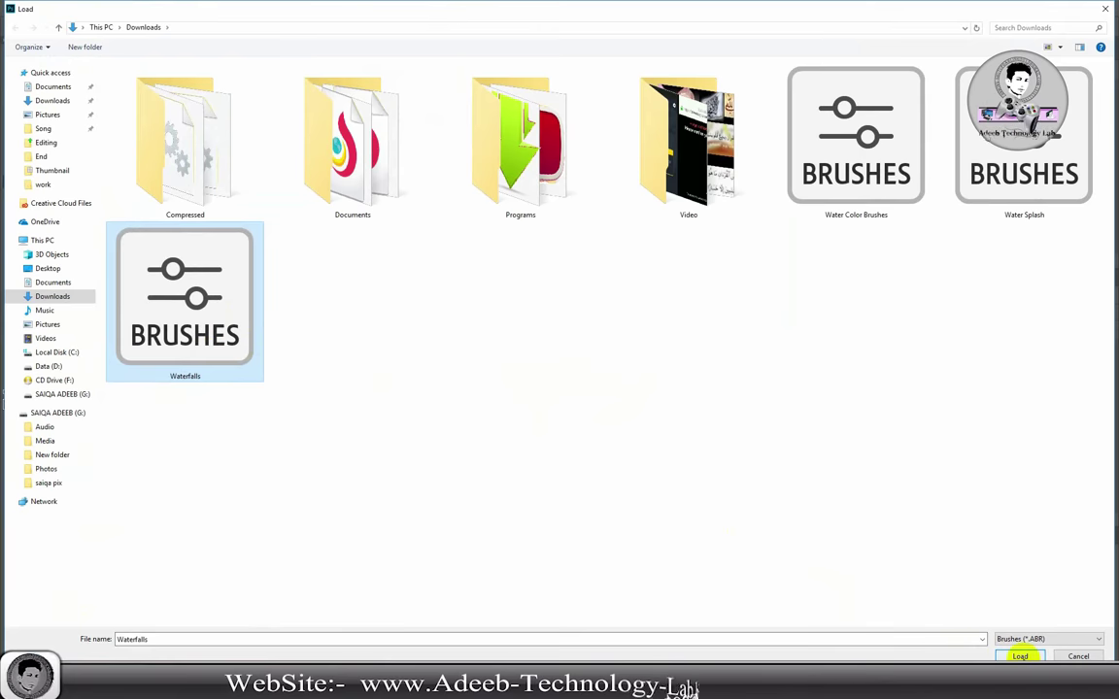
left_click(1020, 656)
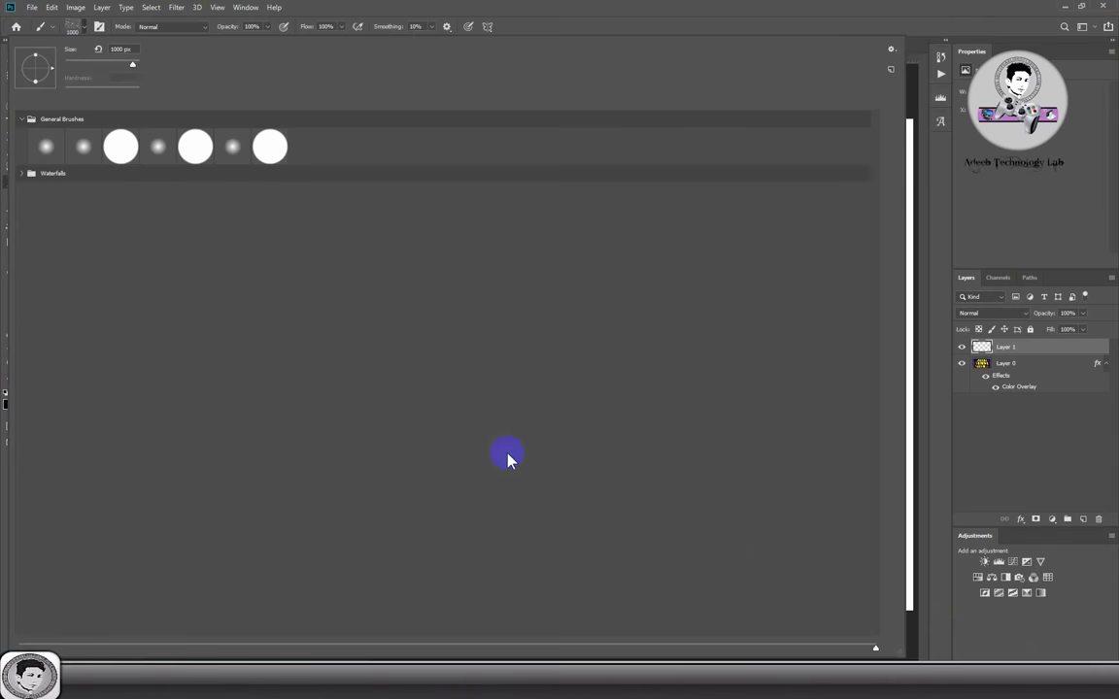
left_click(19, 173)
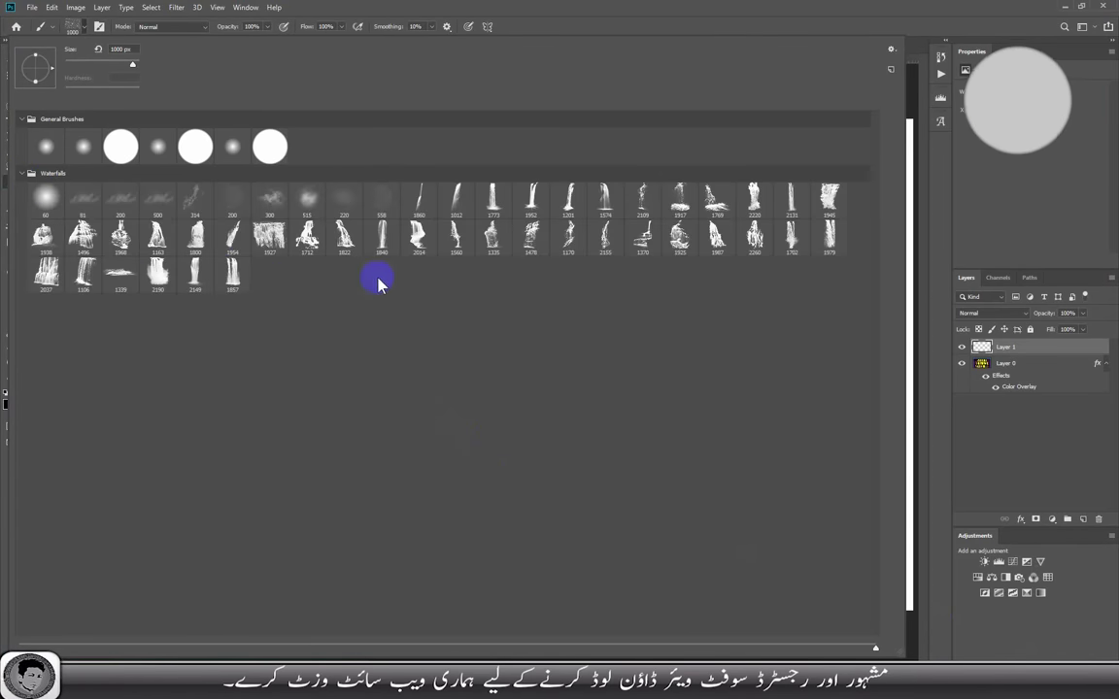
double_click(688, 198)
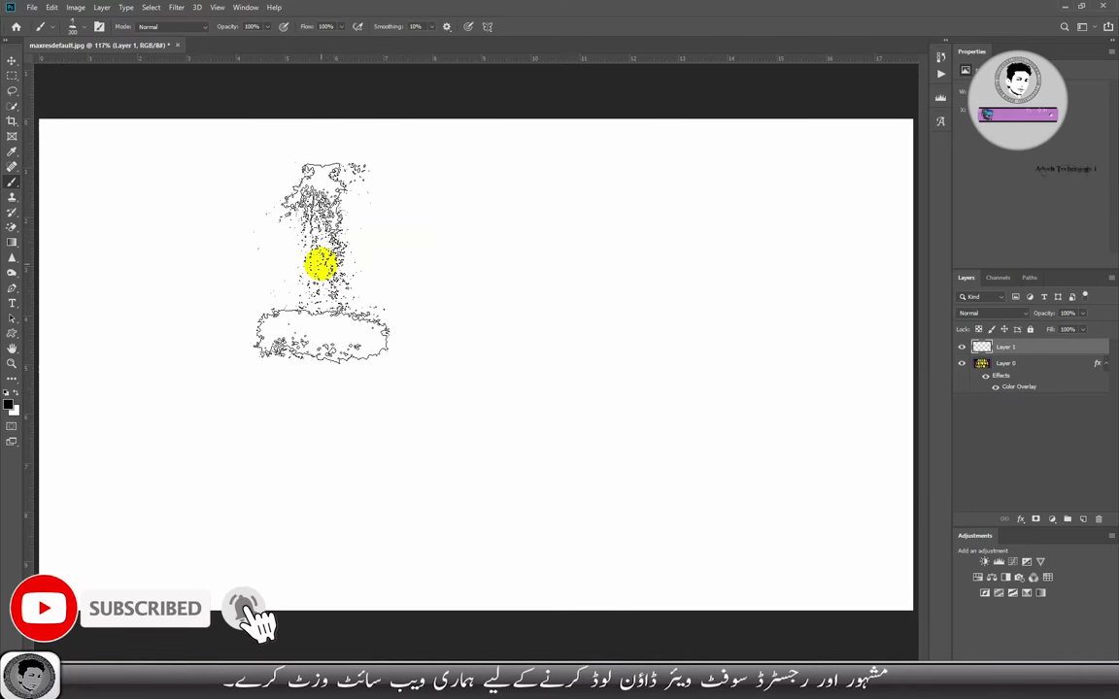
Enlarge the 1917 brush tip, test-stamp it on the canvas, then undo it
key("bracketright")
key("bracketright")
key("bracketright")
key("bracketright")
key("bracketright")
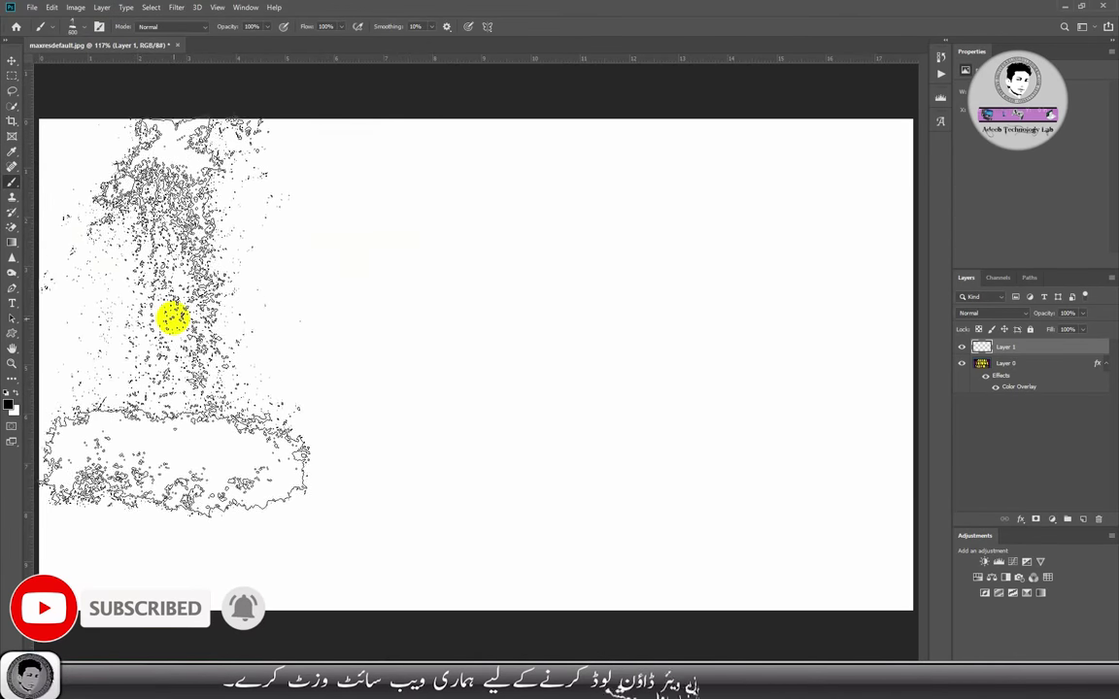
key("bracketright")
key("bracketright")
left_click(211, 356)
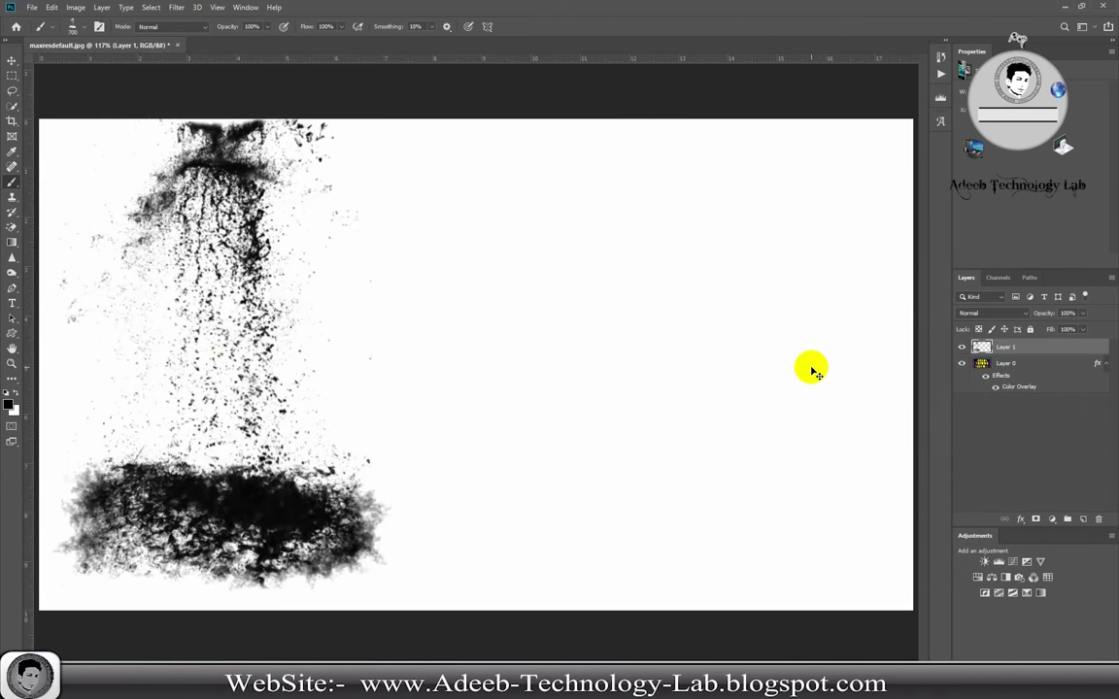
key("ctrl+z")
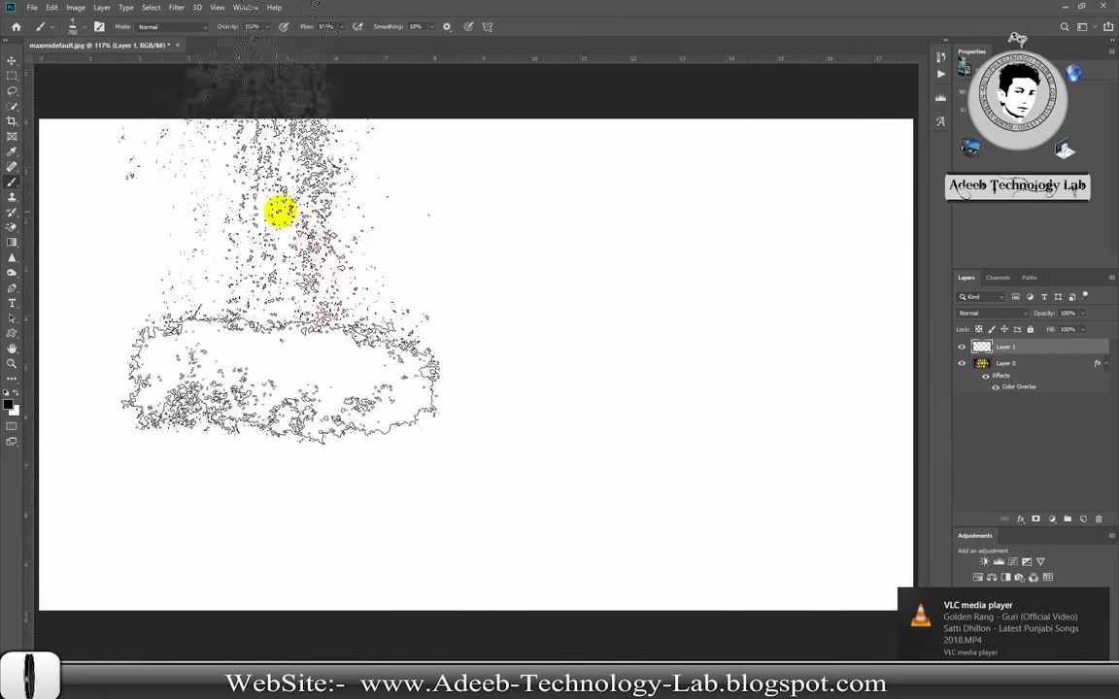
Stamp waterfall brush 1925 at 600 px as a cliff on the canvas's left
left_click(84, 33)
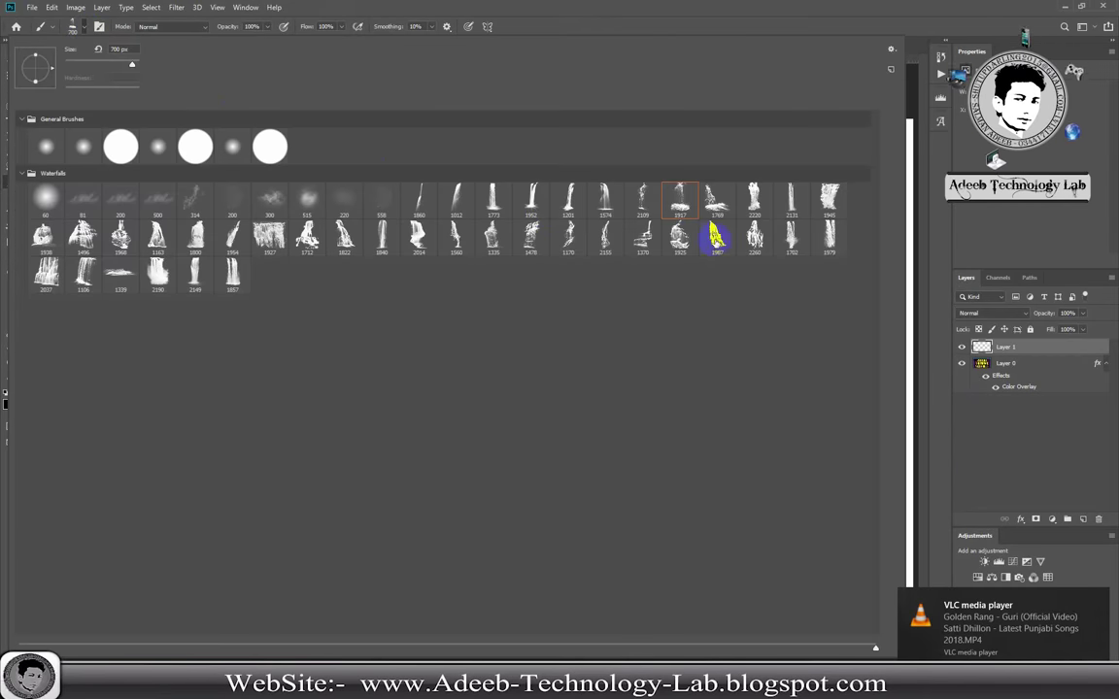
double_click(672, 237)
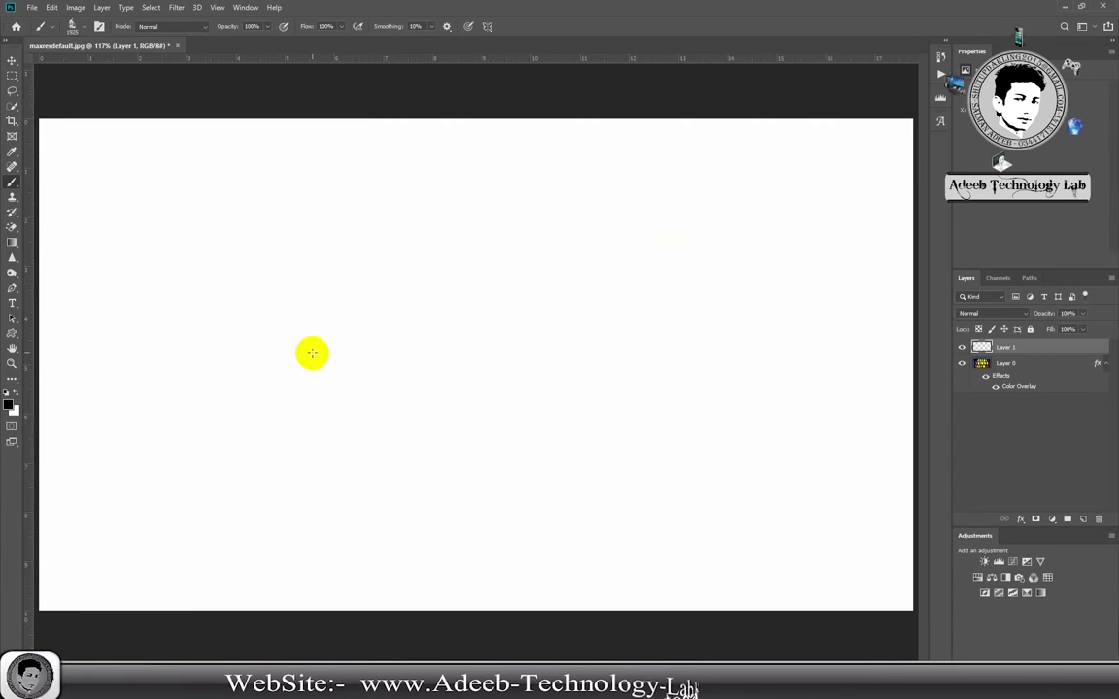
key("bracketleft")
key("bracketleft")
key("bracketleft")
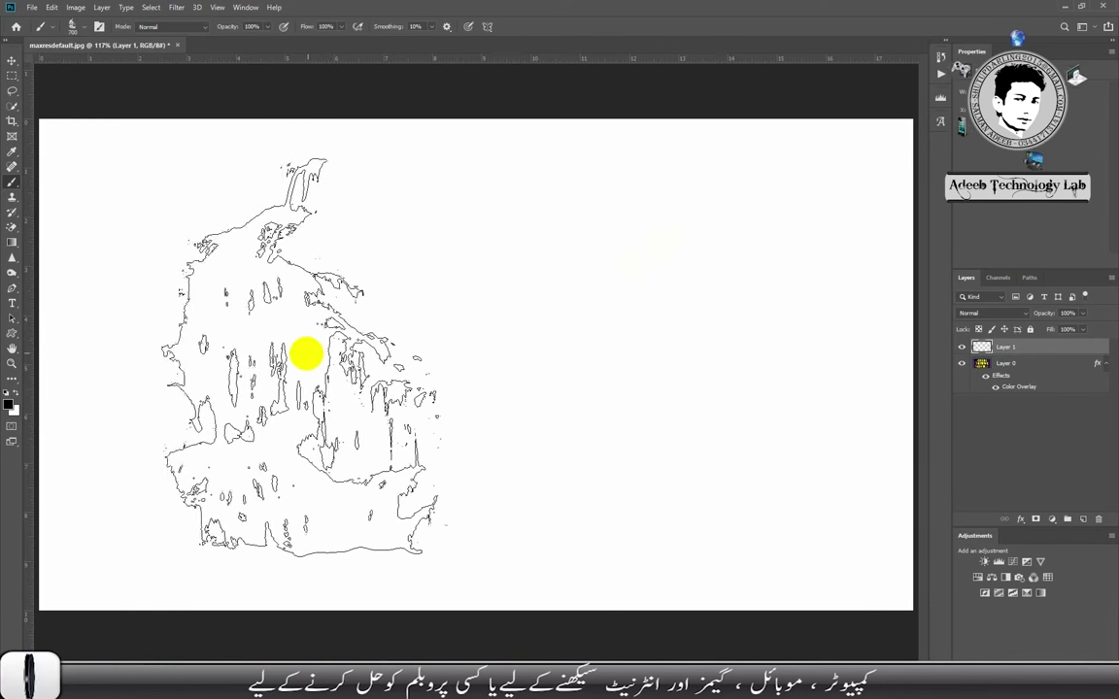
left_click(263, 349)
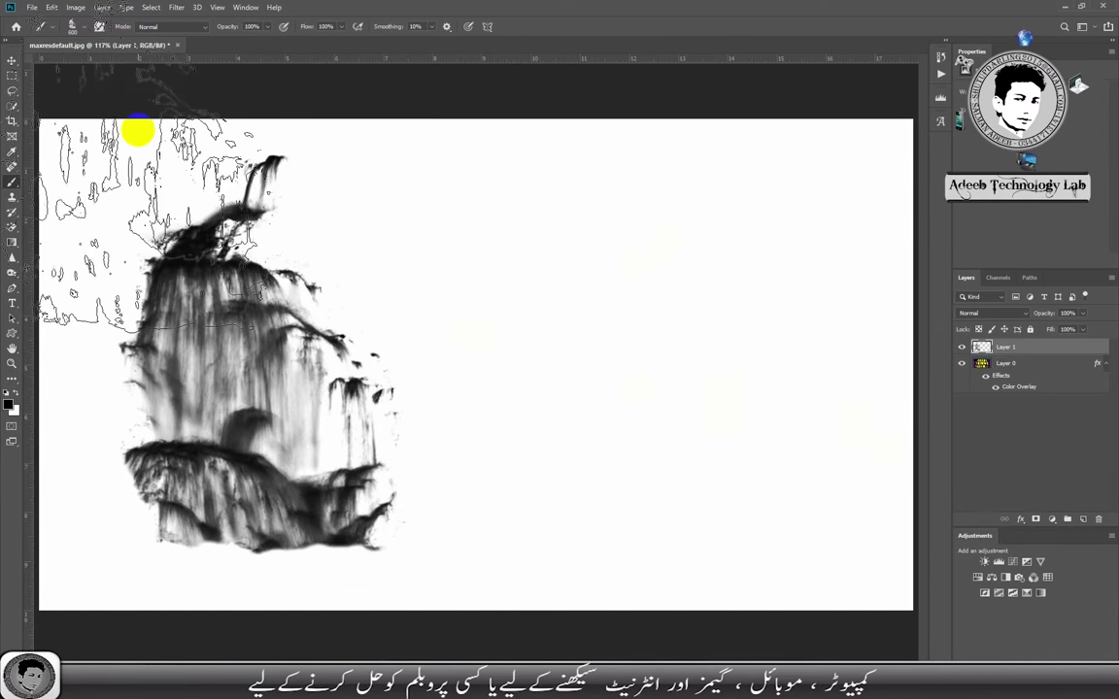
Stamp waterfall brush 1773 at 700 px as a tall waterfall on the right
left_click(80, 24)
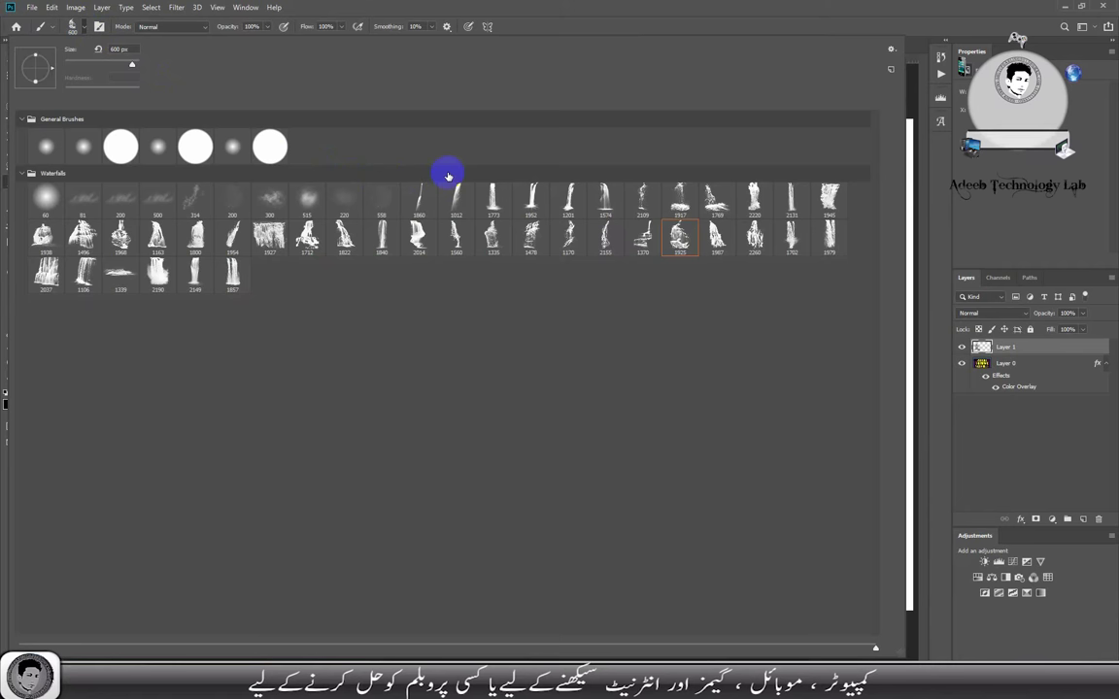
double_click(494, 197)
key("bracketleft")
key("bracketleft")
key("bracketleft")
key("bracketleft")
key("bracketleft")
key("bracketleft")
key("bracketleft")
key("bracketleft")
left_click(740, 353)
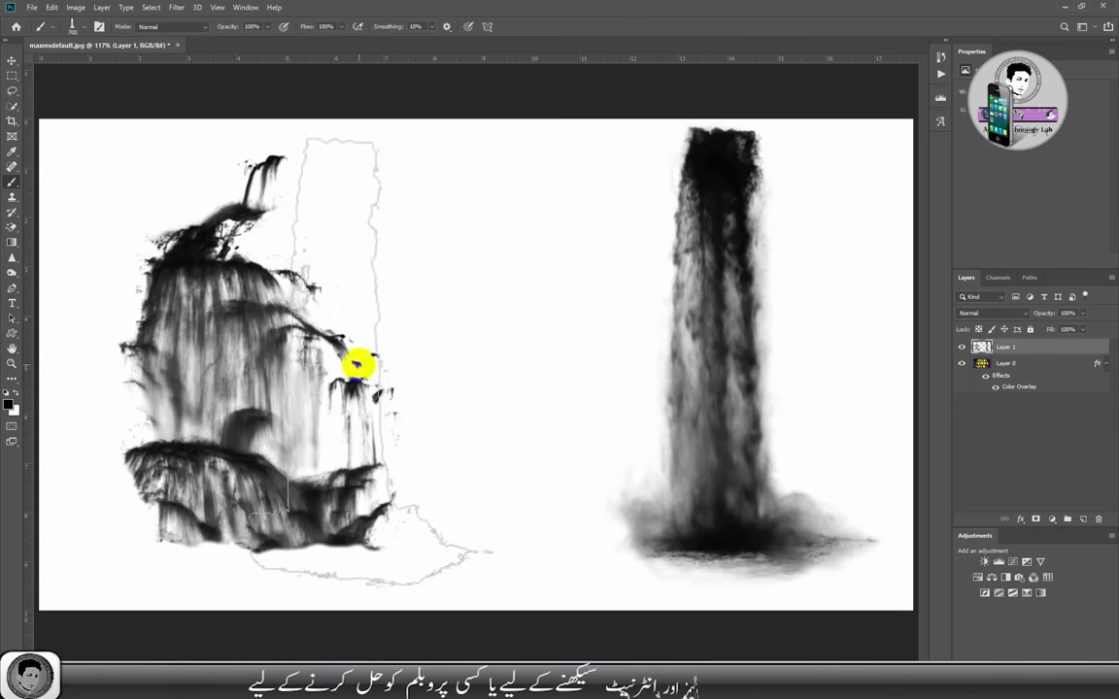
left_click(83, 29)
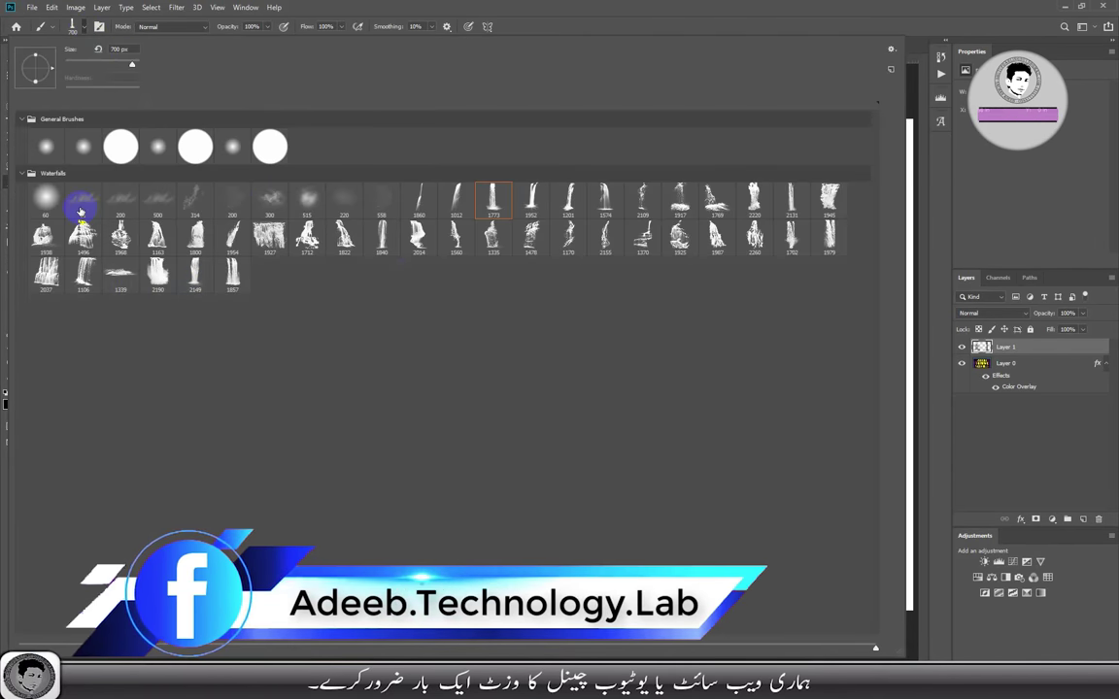
Stamp waterfall brush 2037 at 500 px as a wide cliff mid-canvas
double_click(45, 274)
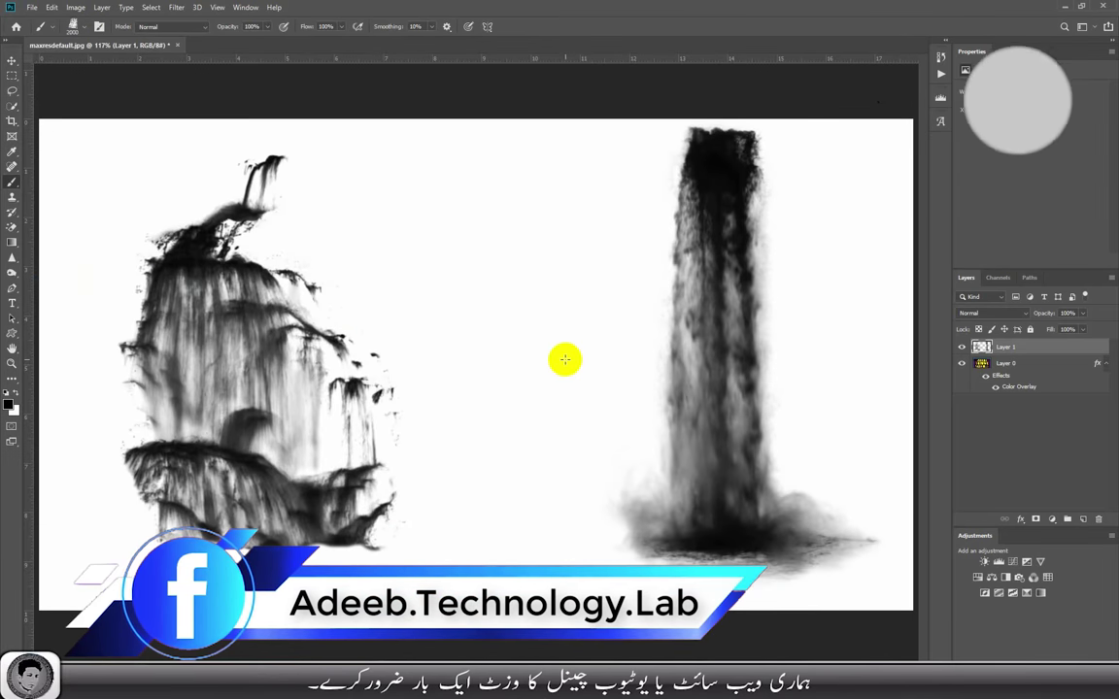
key("bracketleft")
key("bracketleft")
key("bracketleft")
key("bracketleft")
key("bracketleft")
key("bracketleft")
key("bracketleft")
key("bracketleft")
key("bracketleft")
key("bracketleft")
key("bracketleft")
key("bracketleft")
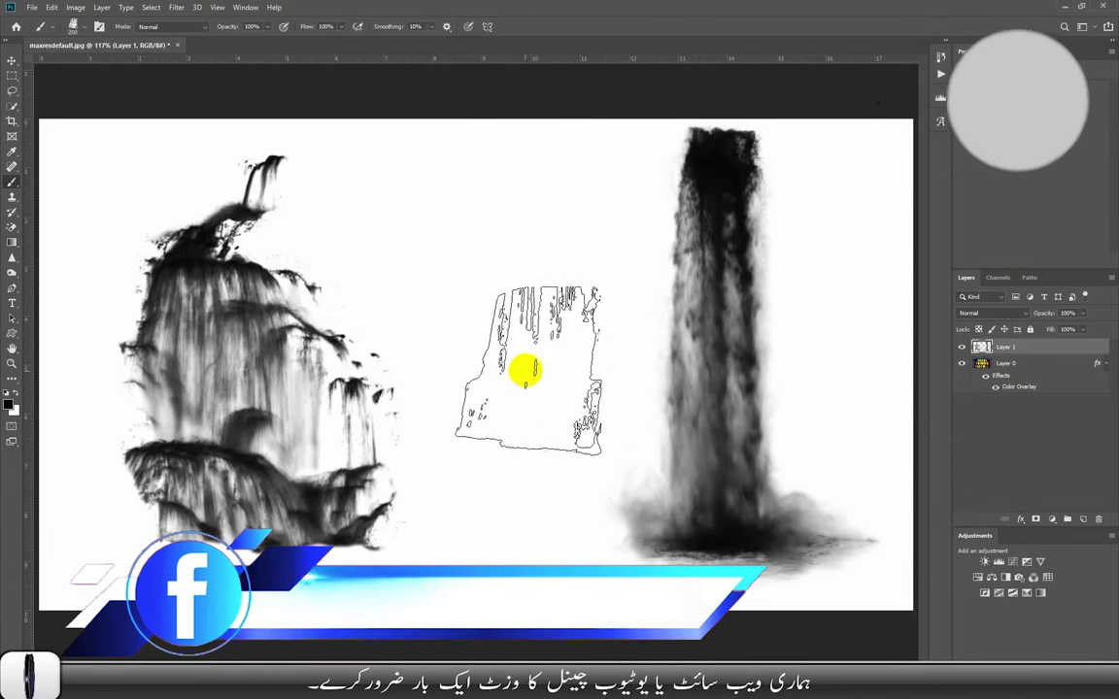
key("bracketright")
key("bracketright")
key("bracketright")
key("bracketright")
key("bracketright")
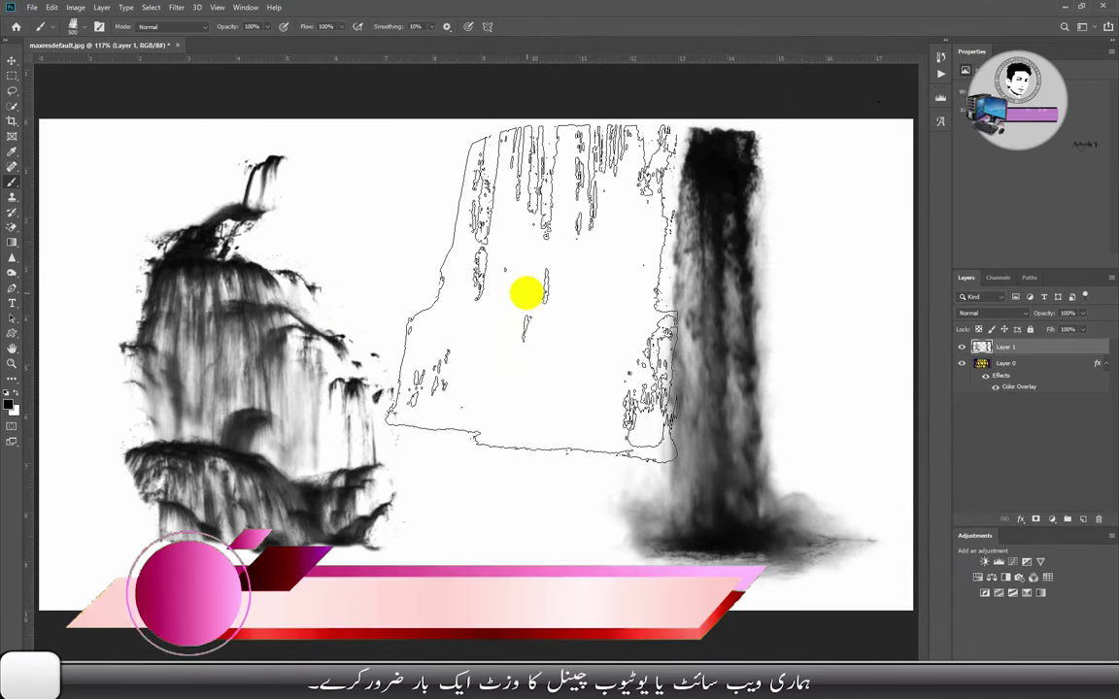
left_click(525, 293)
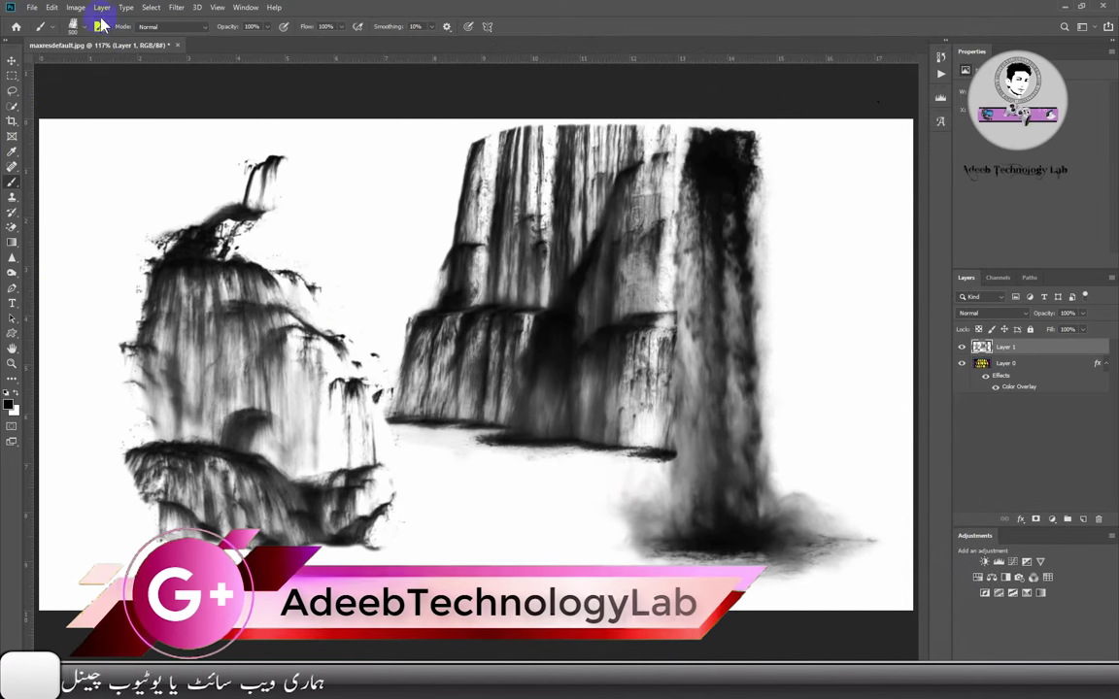
Try another waterfall brush at a smaller size, then pick waterfall brush 1370
left_click(78, 27)
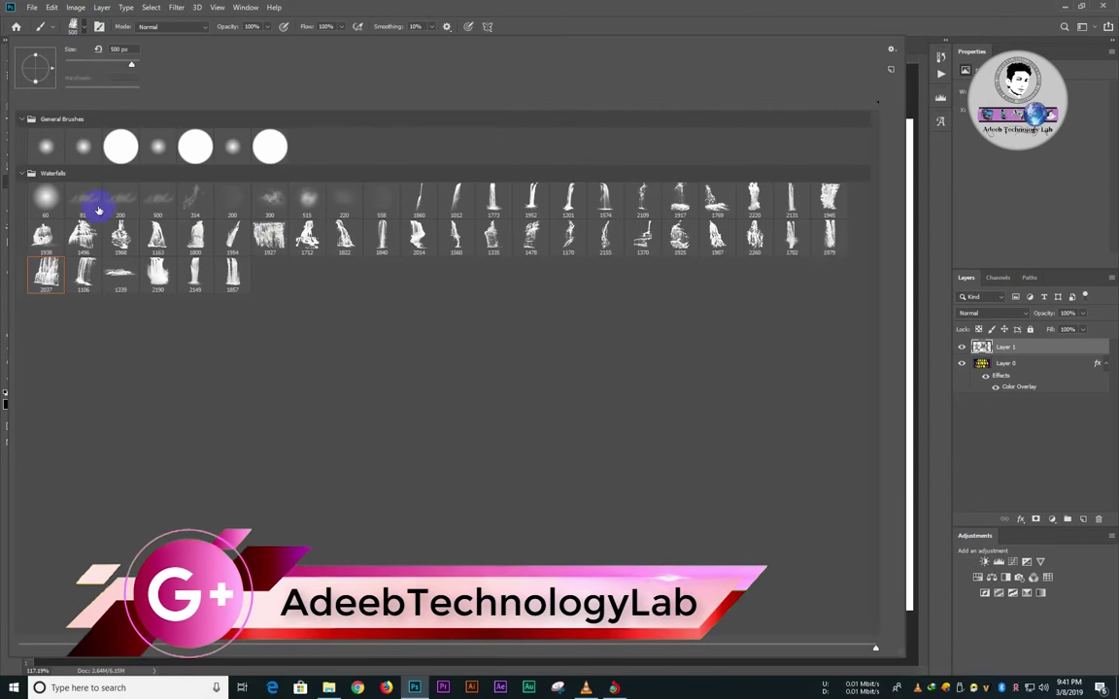
double_click(85, 200)
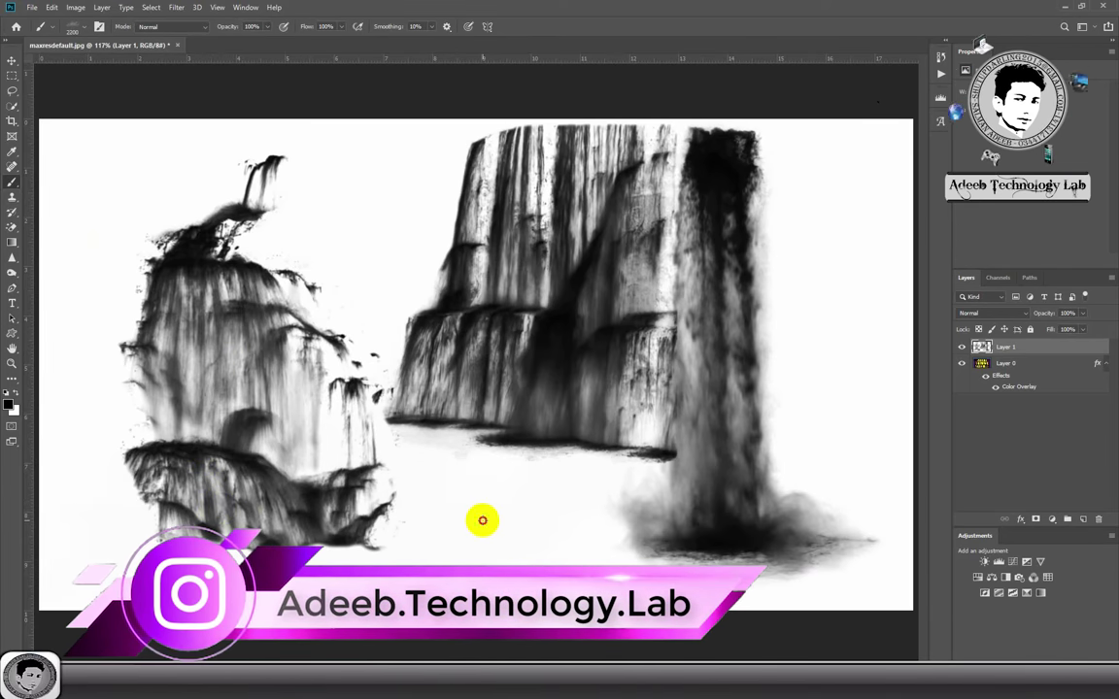
key("bracketleft")
key("bracketleft")
key("bracketleft")
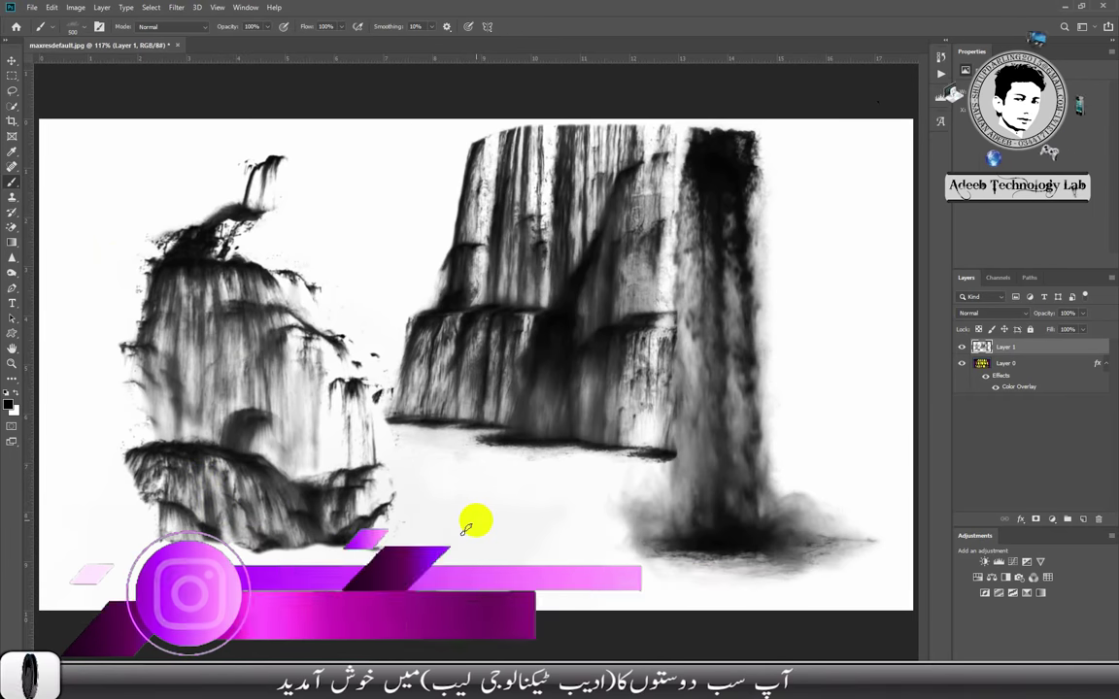
key("bracketleft")
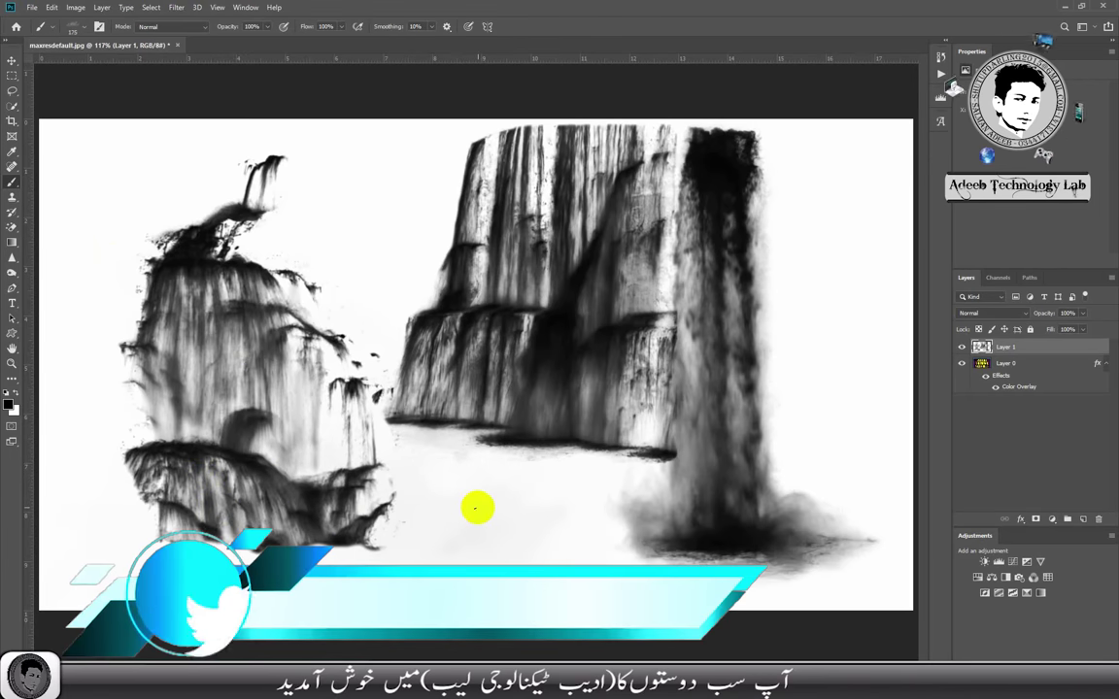
left_click(81, 23)
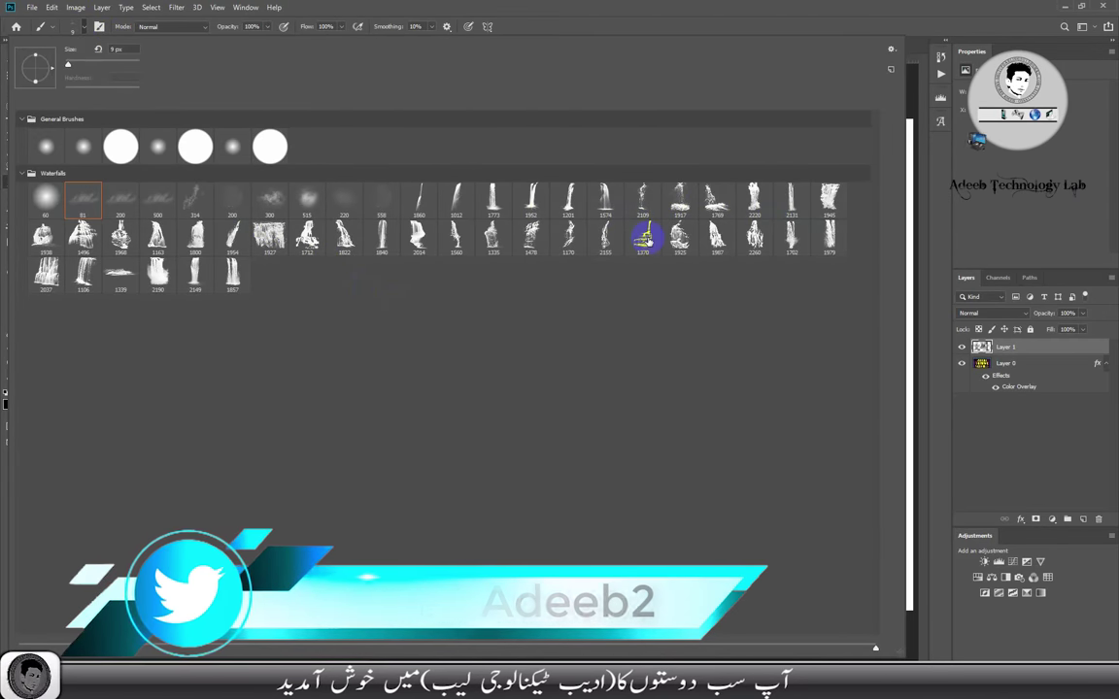
double_click(646, 238)
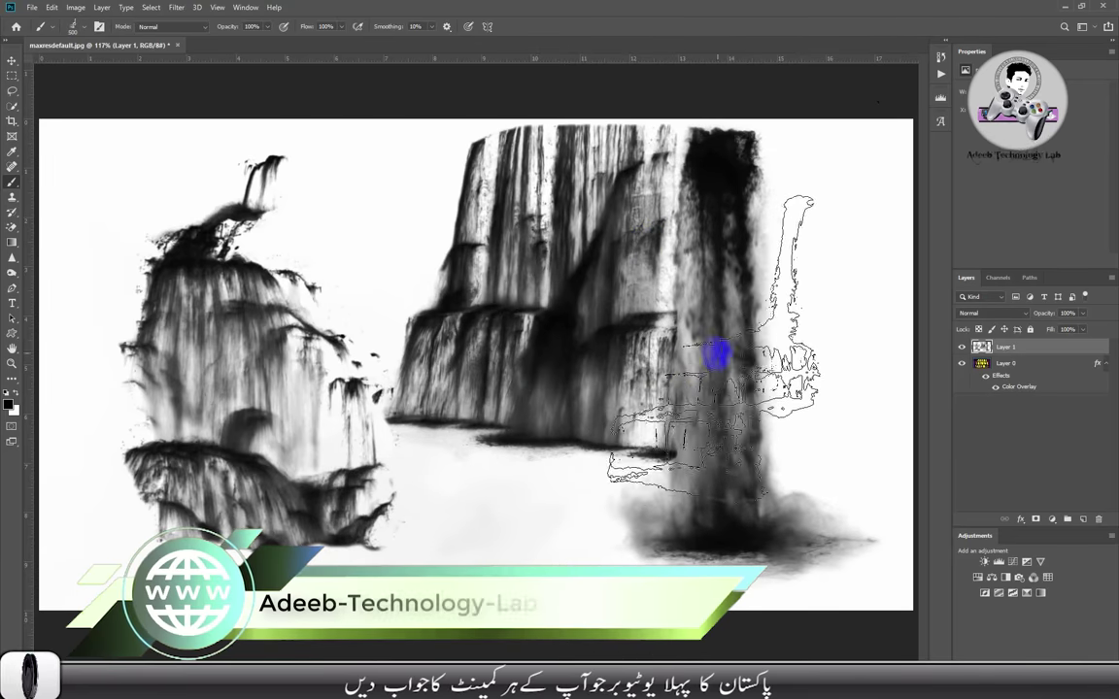
Set the foreground colour to pale yellow and stamp a 700 px waterfall brush at the right edge
left_click(12, 406)
left_click_drag(851, 233, 798, 213)
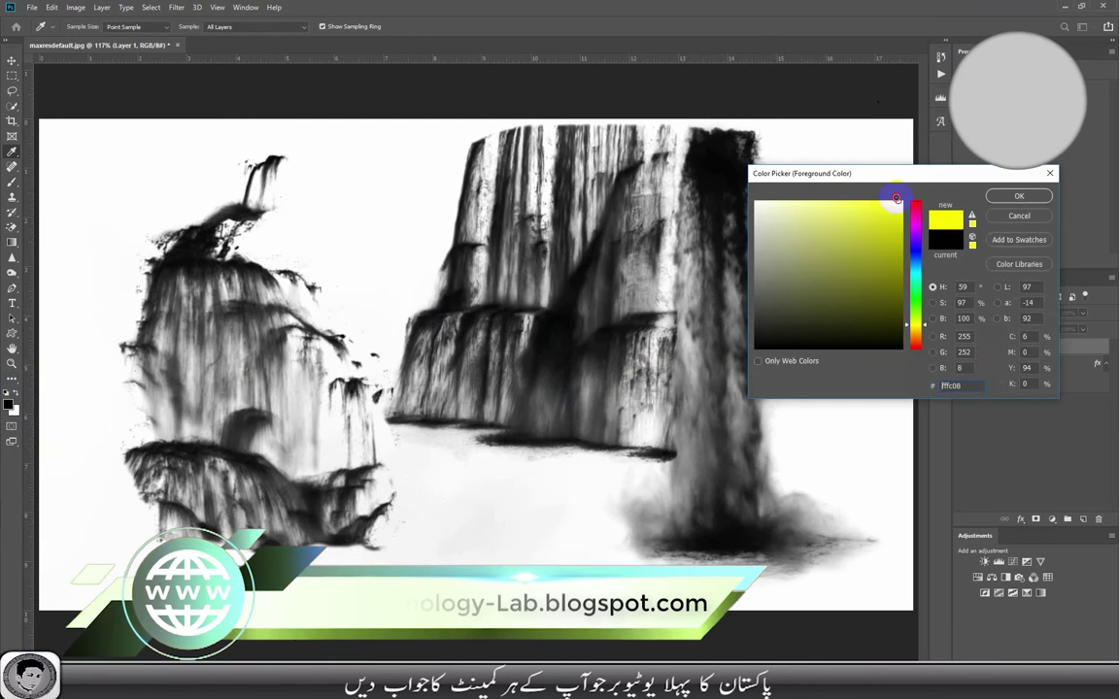
left_click(1020, 197)
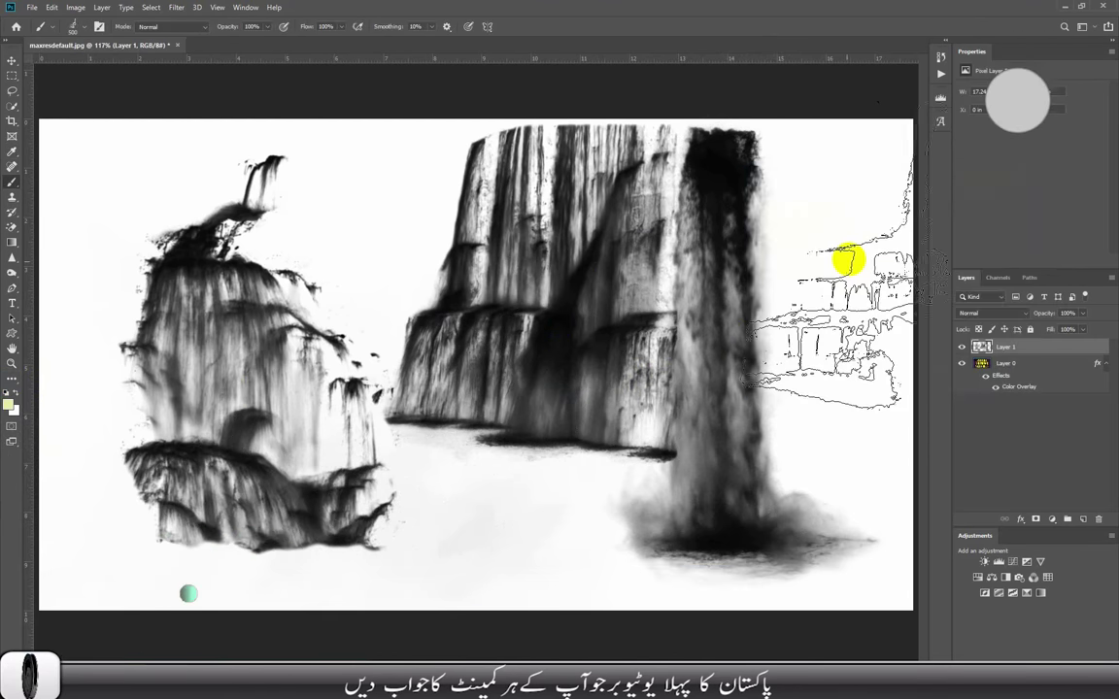
key("b")
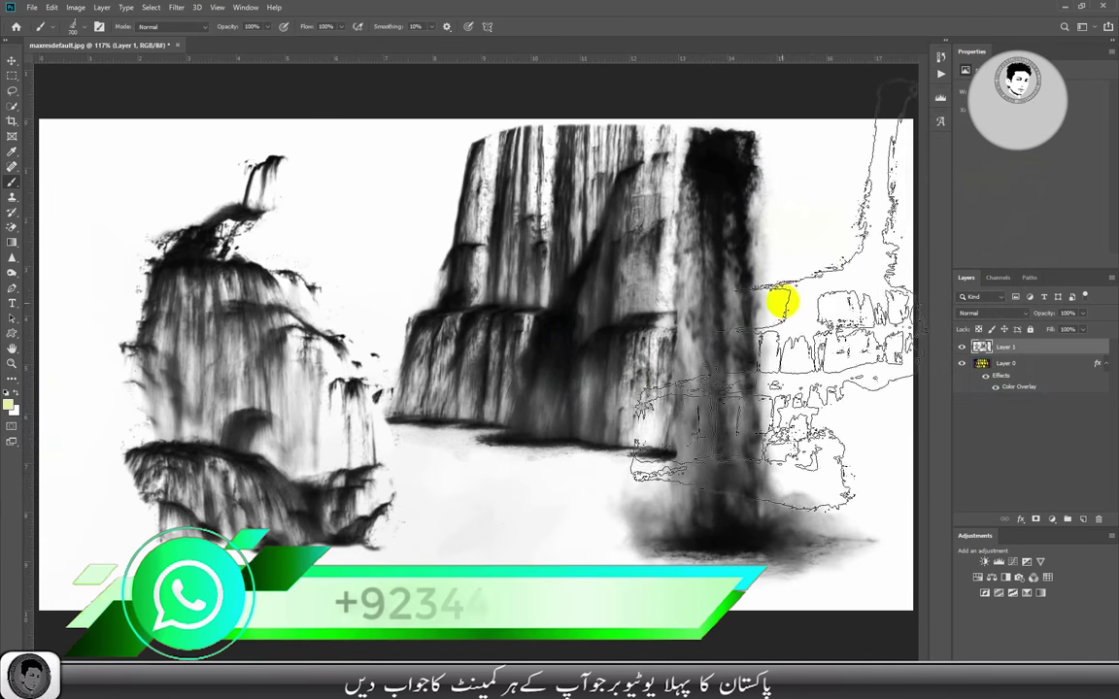
left_click_drag(767, 326, 755, 360)
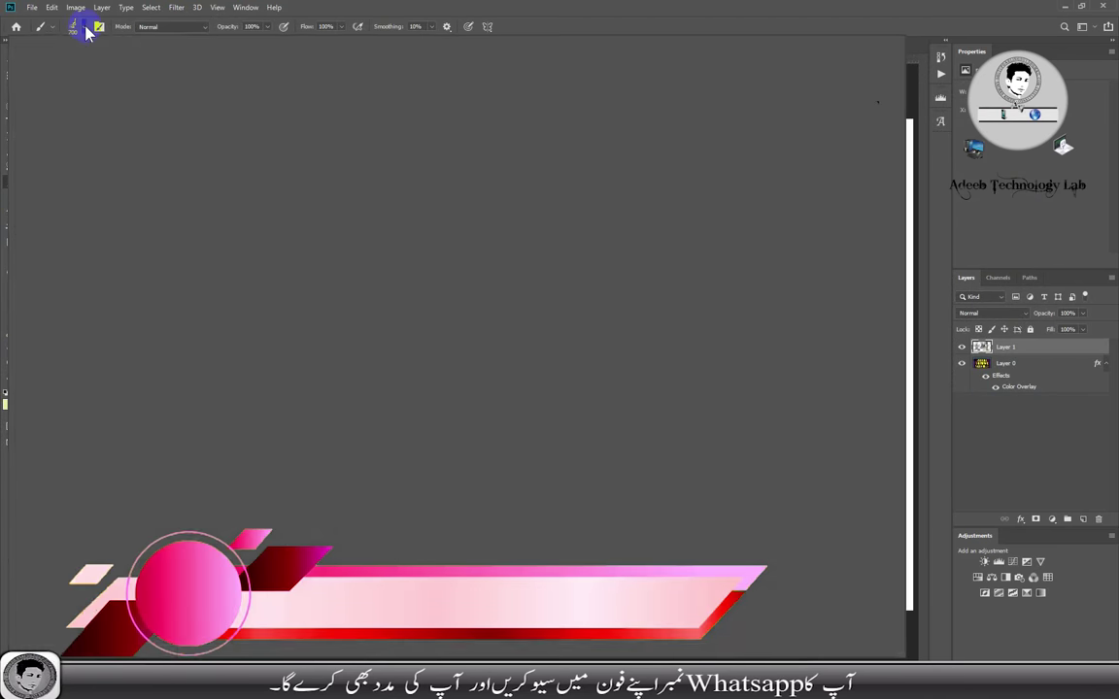
Show the Brush Preset picker listing the Waterfalls brush tips
left_click(83, 29)
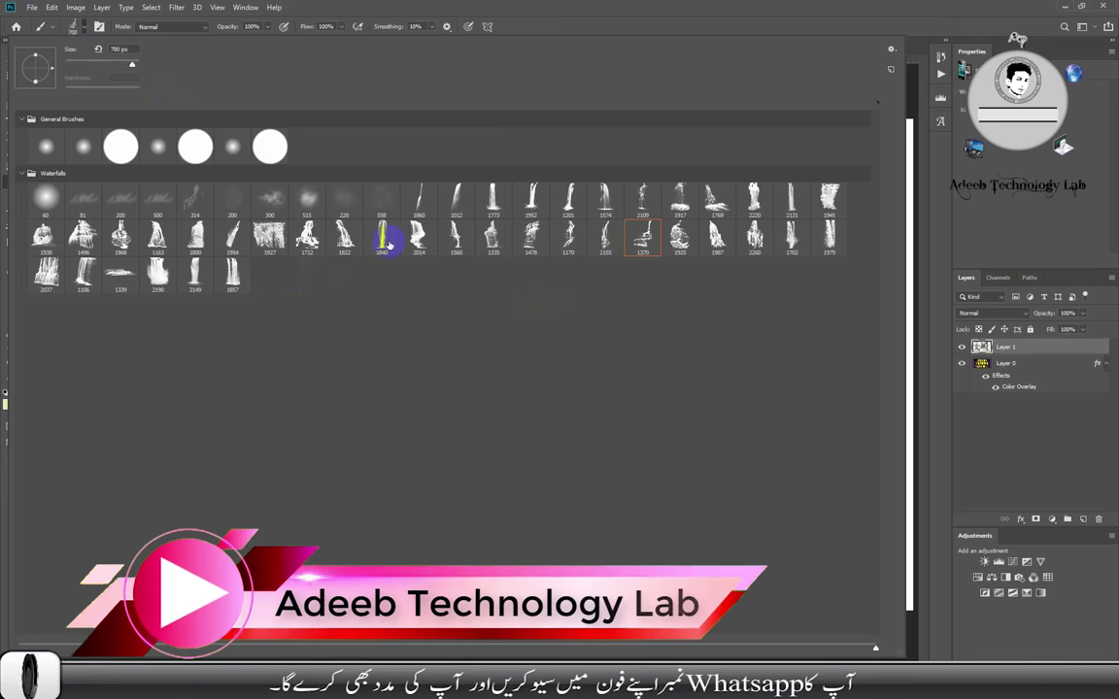